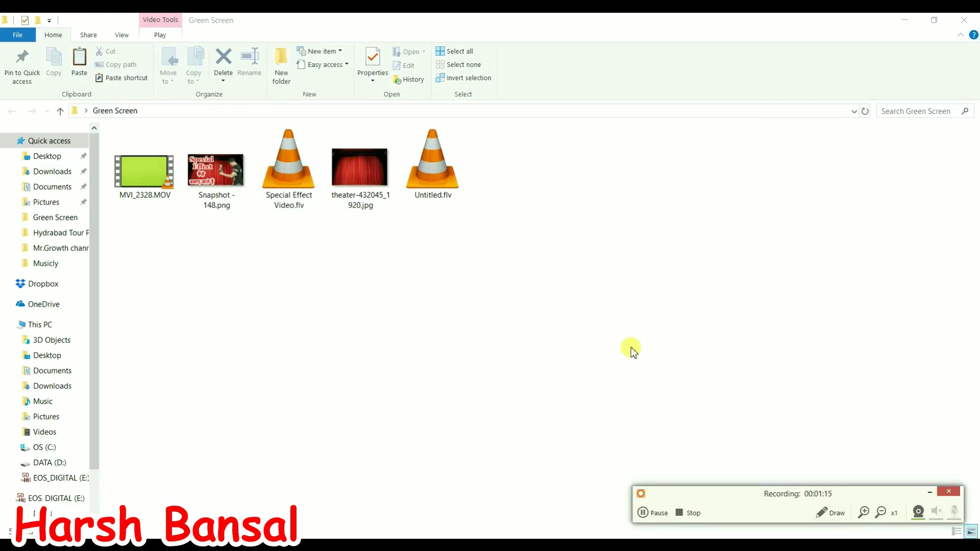
pyautogui.click(932, 493)
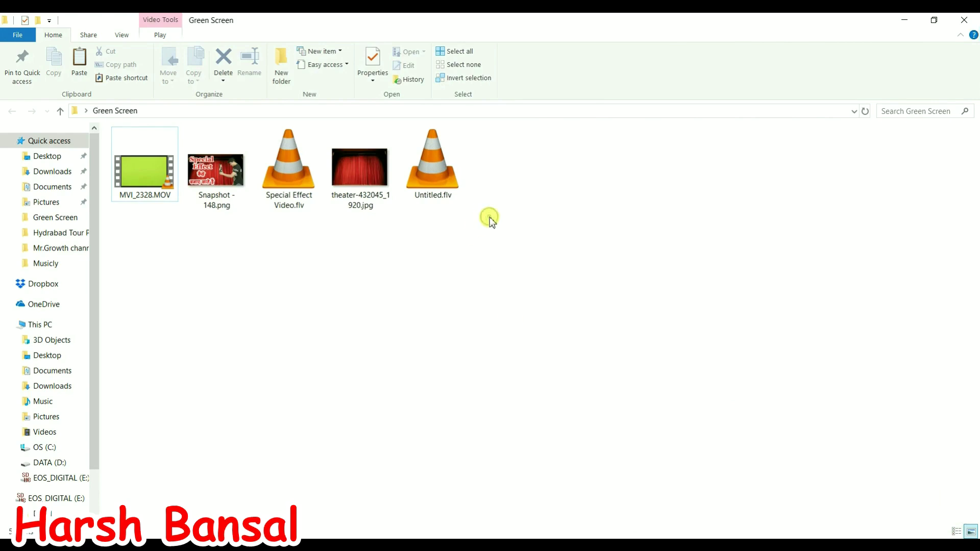
pyautogui.moveTo(490, 221); pyautogui.dragTo(427, 169)
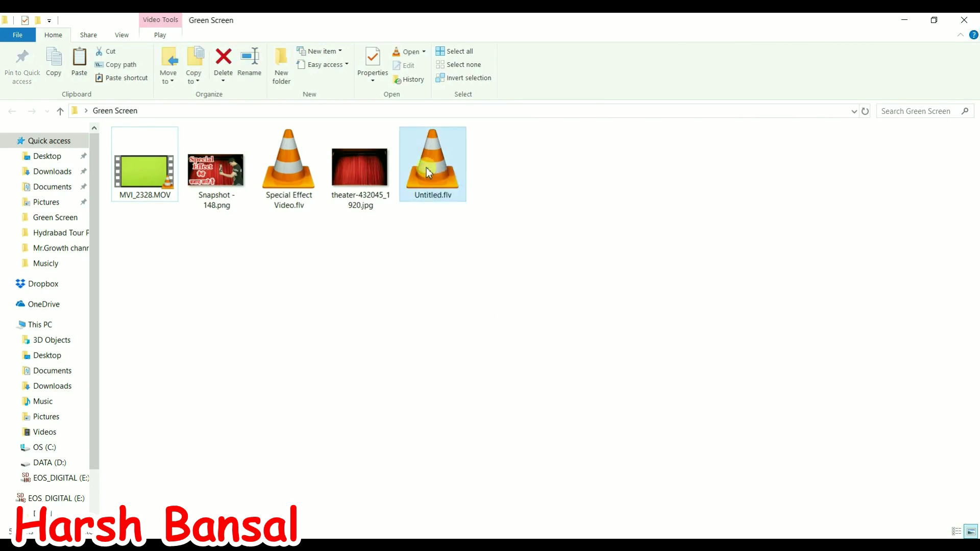
pyautogui.click(368, 183)
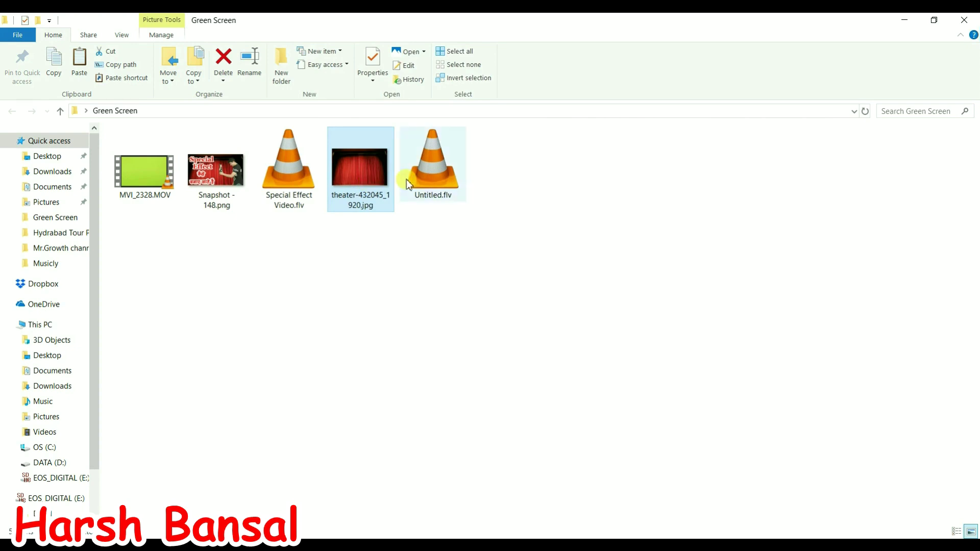
pyautogui.click(432, 190)
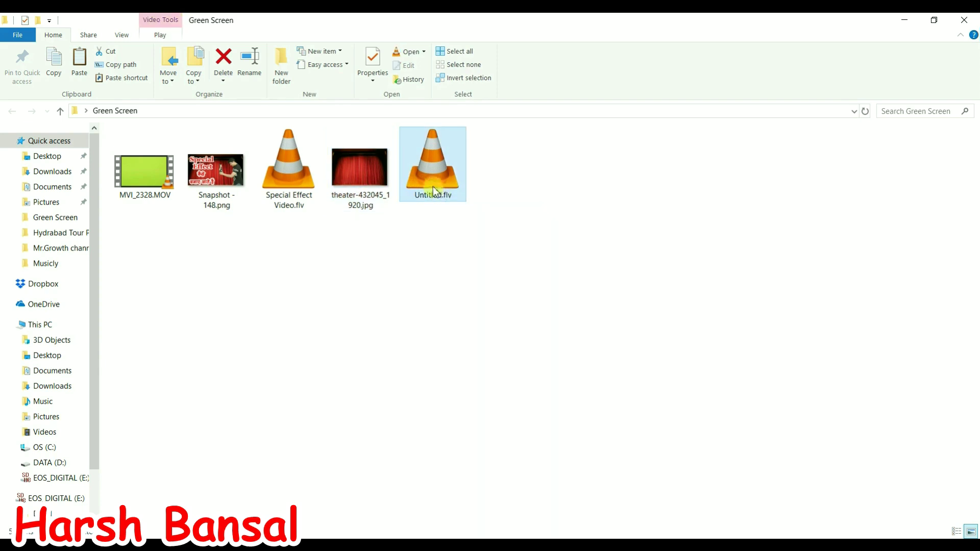
# Watch Untitled.flv in VLC from about 01:40 to 01:56, then close the player
pyautogui.doubleClick(433, 190)
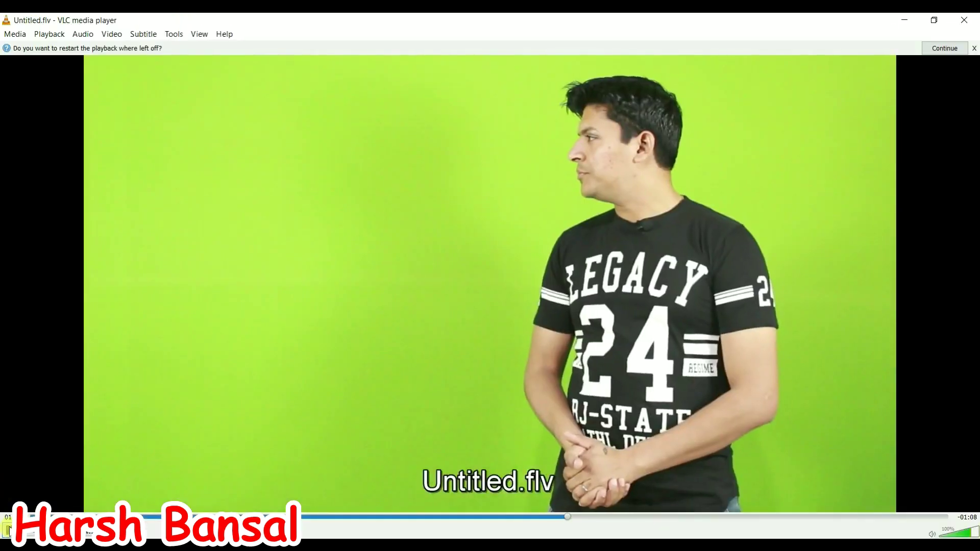
pyautogui.moveTo(561, 515); pyautogui.dragTo(480, 520)
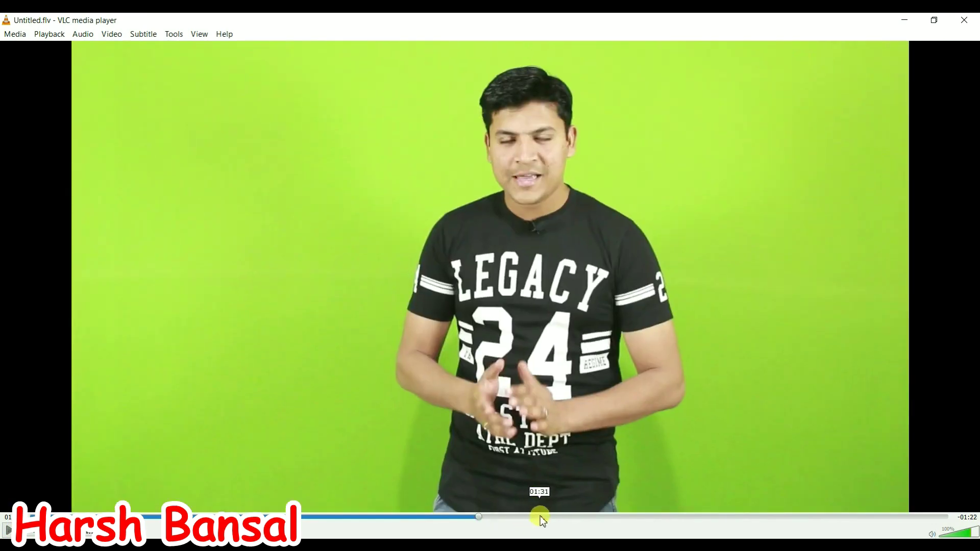
pyautogui.moveTo(542, 519); pyautogui.dragTo(590, 522)
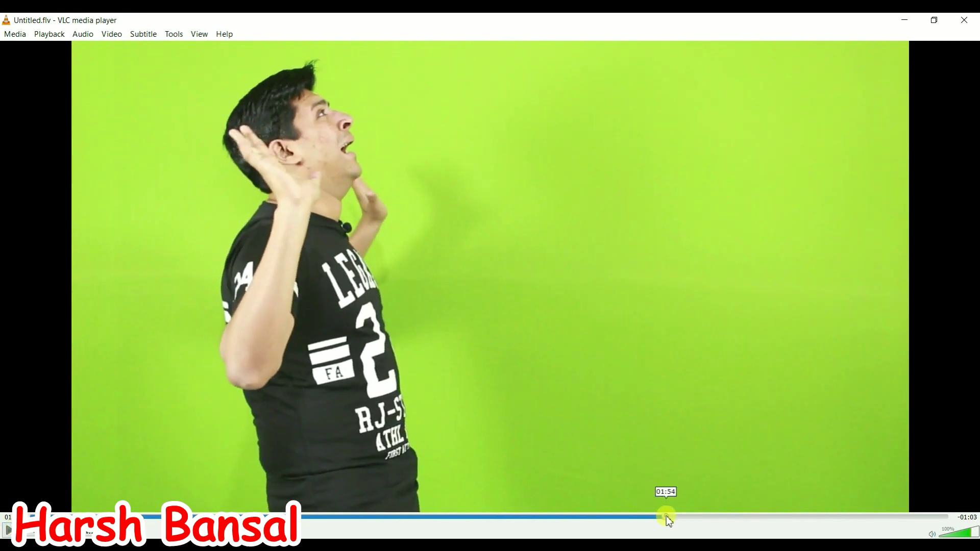
pyautogui.click(665, 517)
pyautogui.click(6, 532)
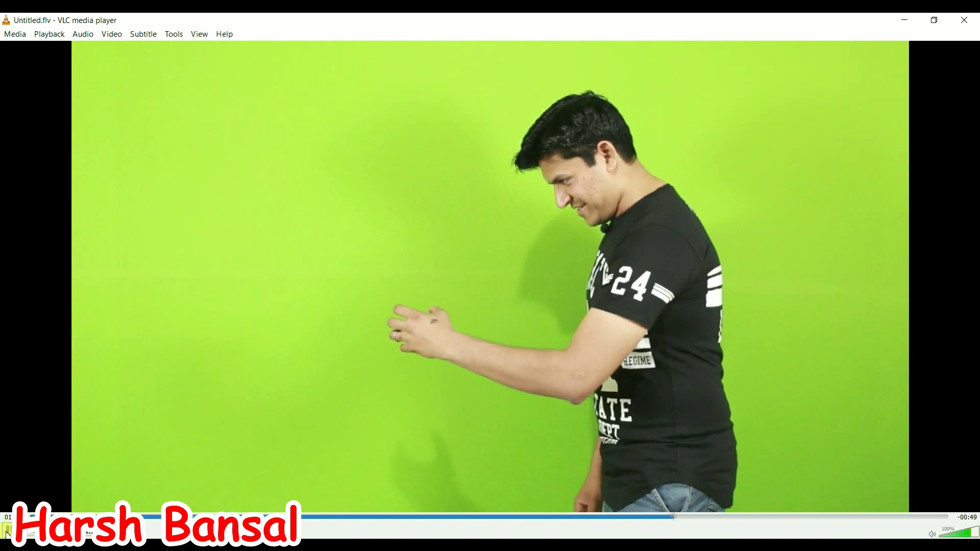
pyautogui.click(964, 21)
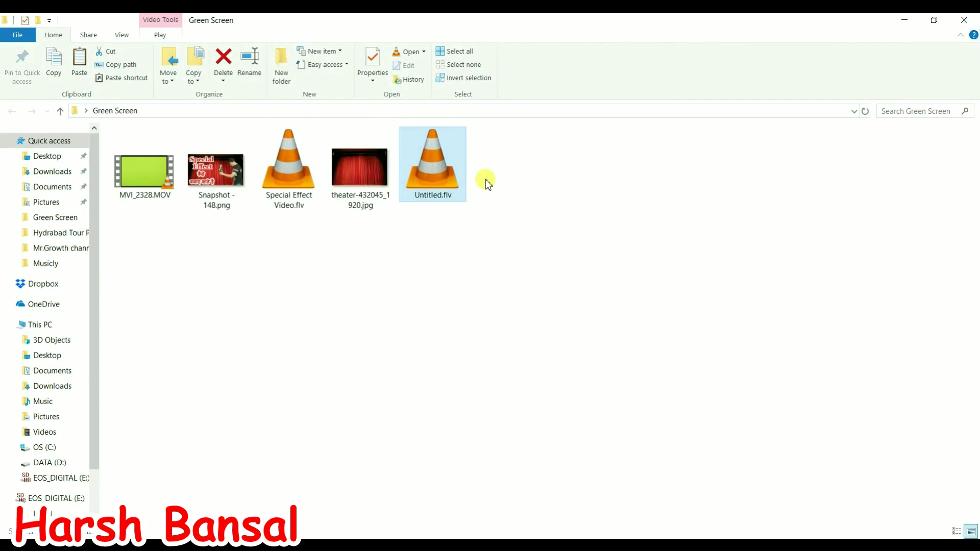
# Open Untitled.flv with VideoPad Video Editor from its Open with menu
pyautogui.rightClick(435, 171)
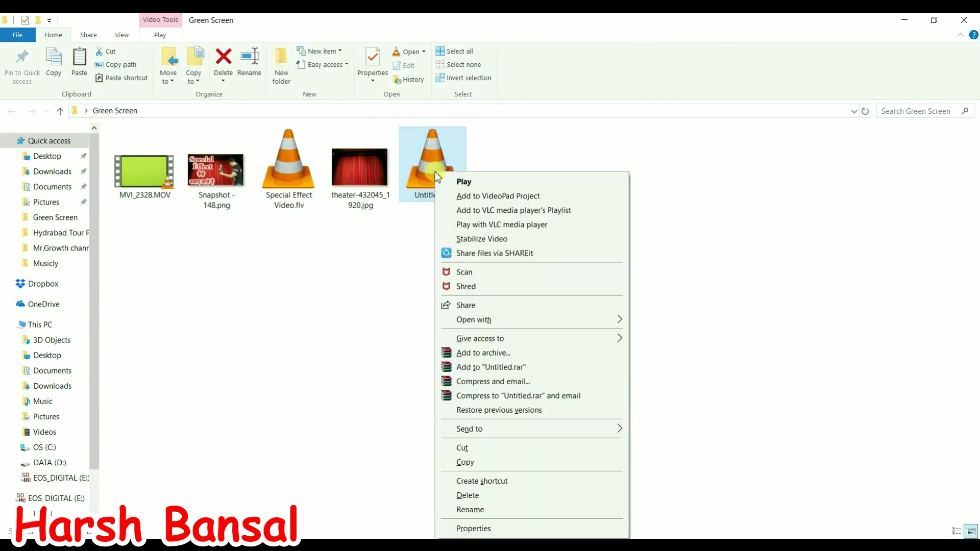
pyautogui.click(585, 317)
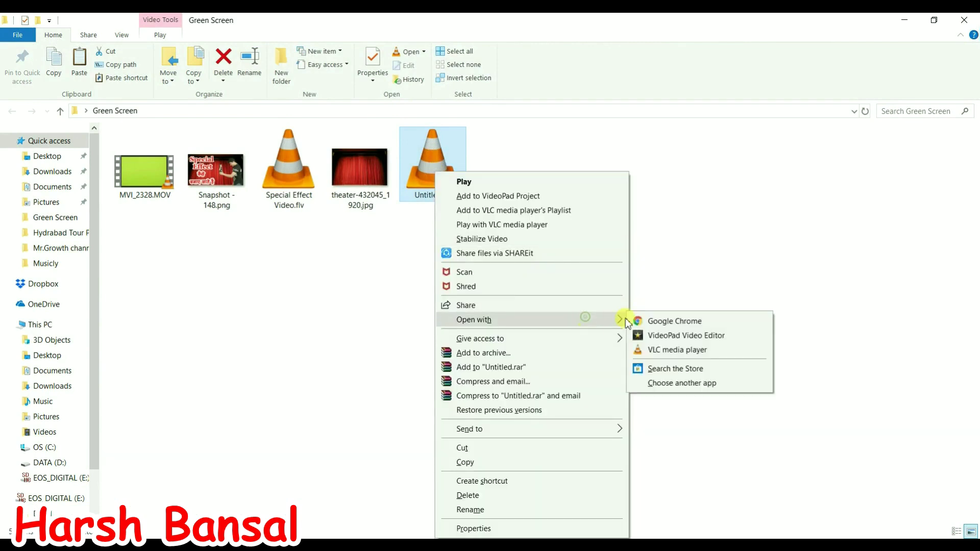
pyautogui.click(669, 335)
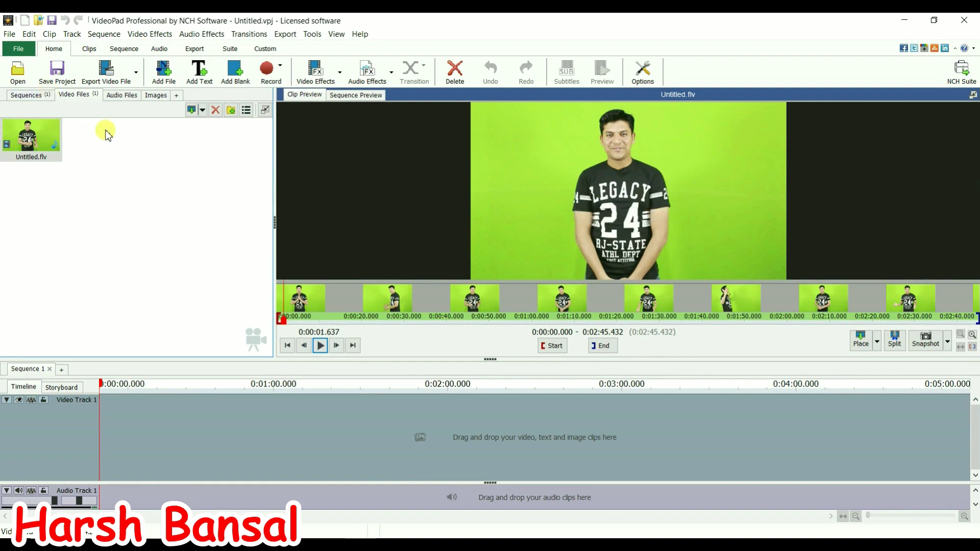
# Import theater-432045_1920.jpg, place it at the start of Video Track 1, and lengthen it
pyautogui.click(18, 70)
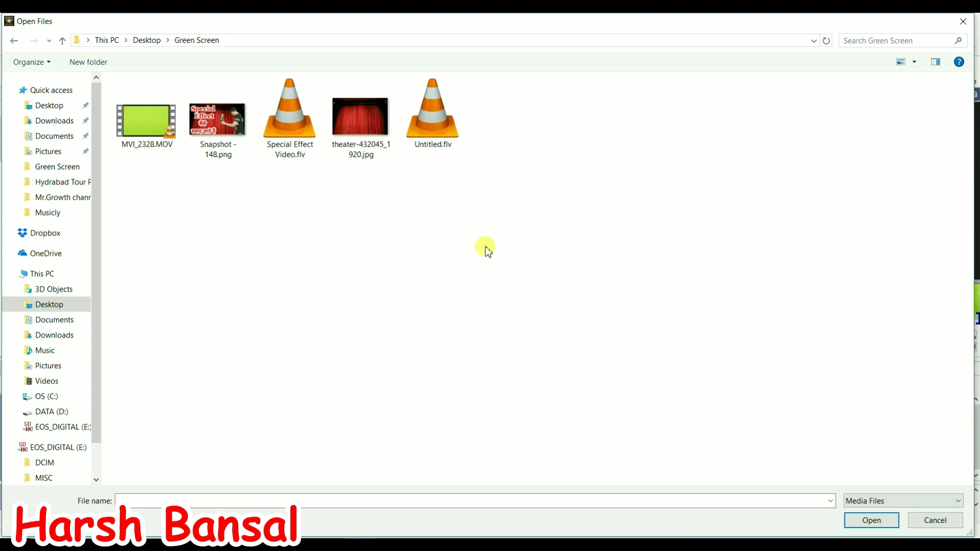
pyautogui.doubleClick(356, 126)
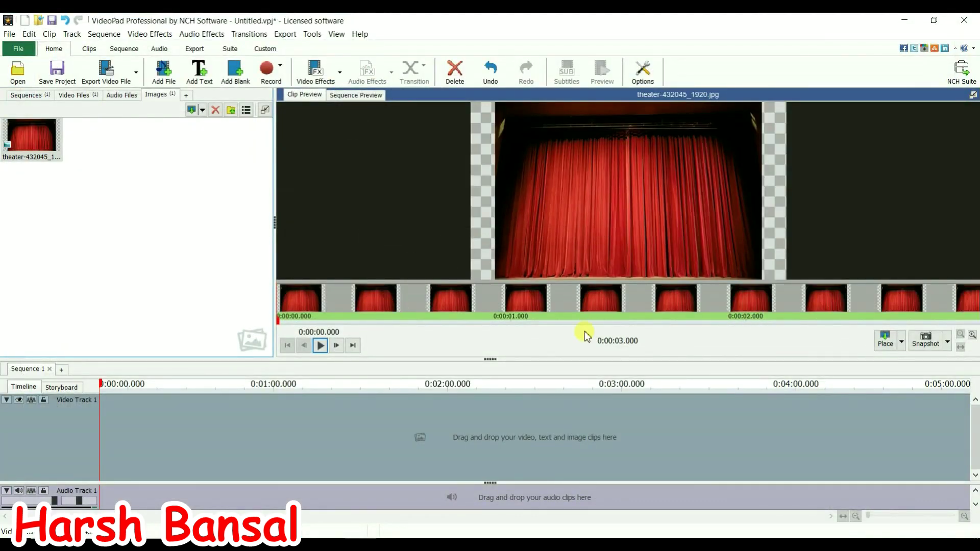
pyautogui.click(877, 346)
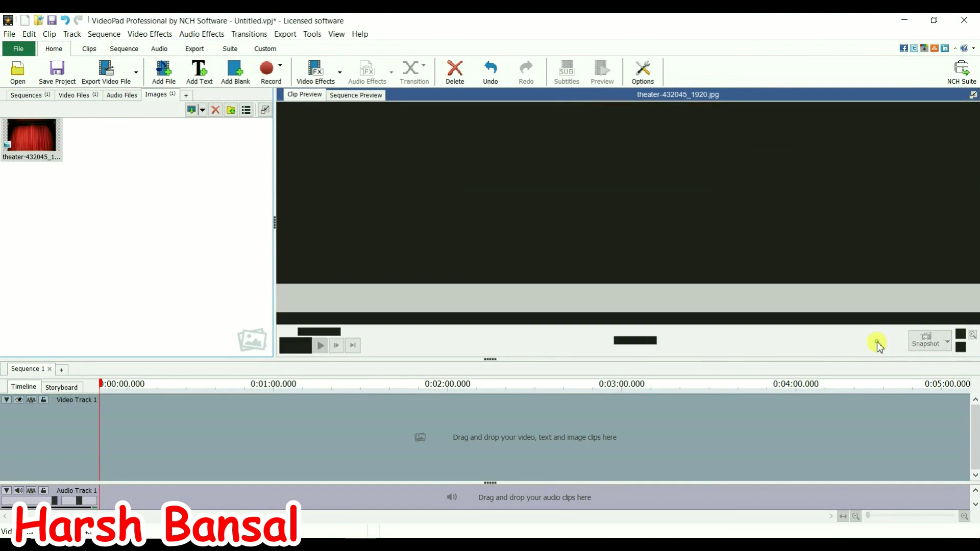
pyautogui.moveTo(104, 436); pyautogui.dragTo(470, 478)
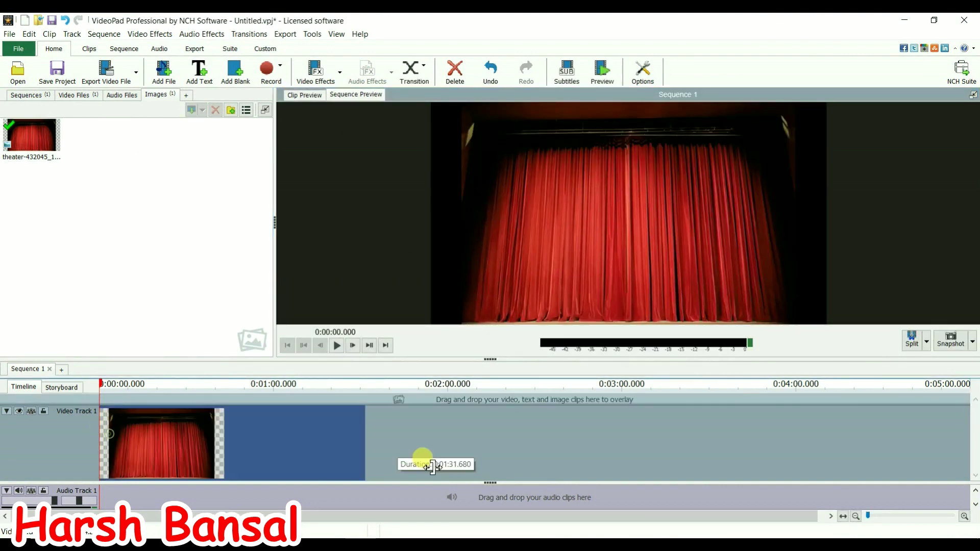
# Give the curtain clip a Scale effect stretching its width to 121.80%
pyautogui.rightClick(213, 430)
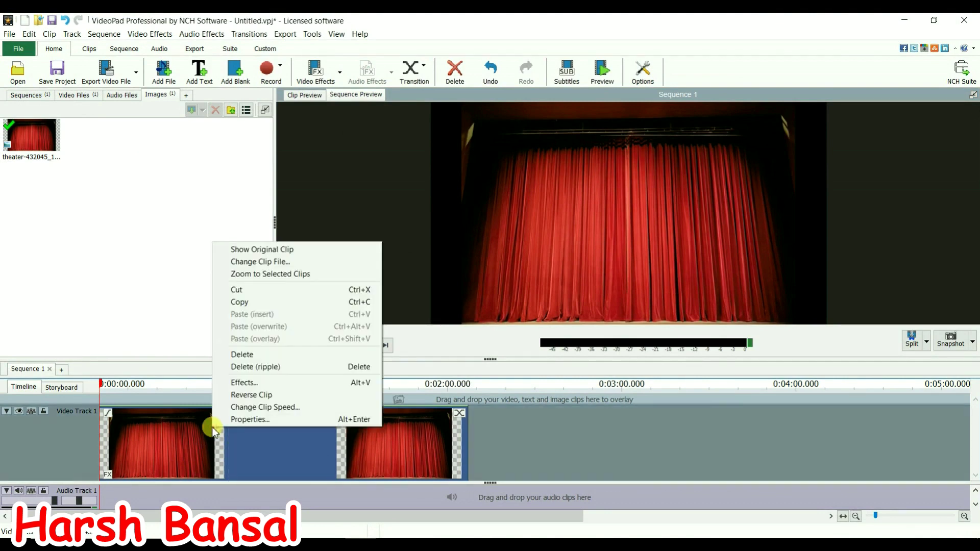
pyautogui.click(276, 383)
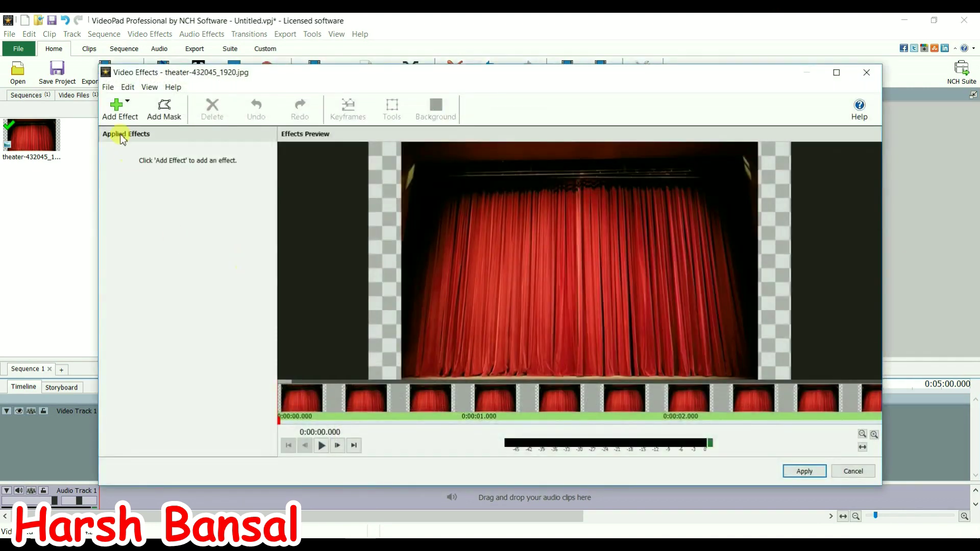
pyautogui.click(116, 114)
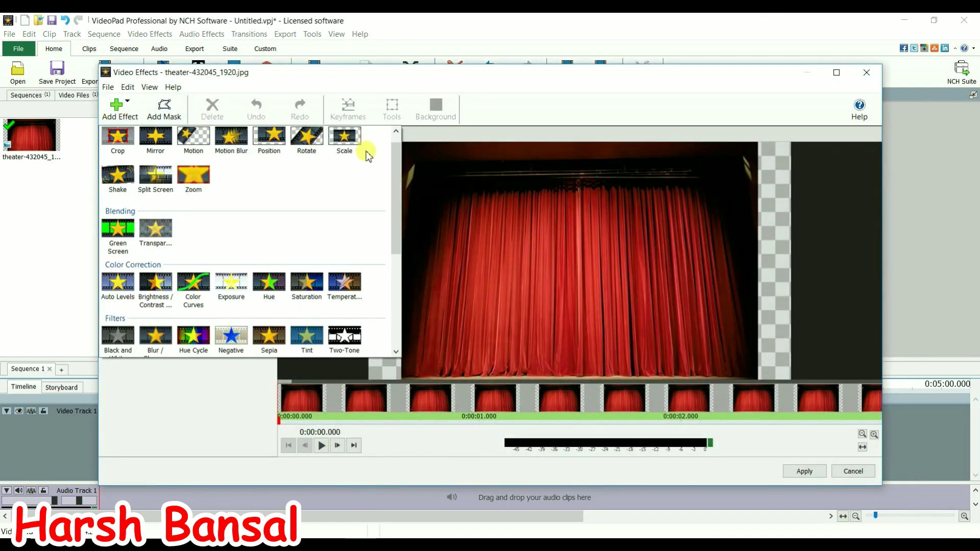
pyautogui.click(343, 137)
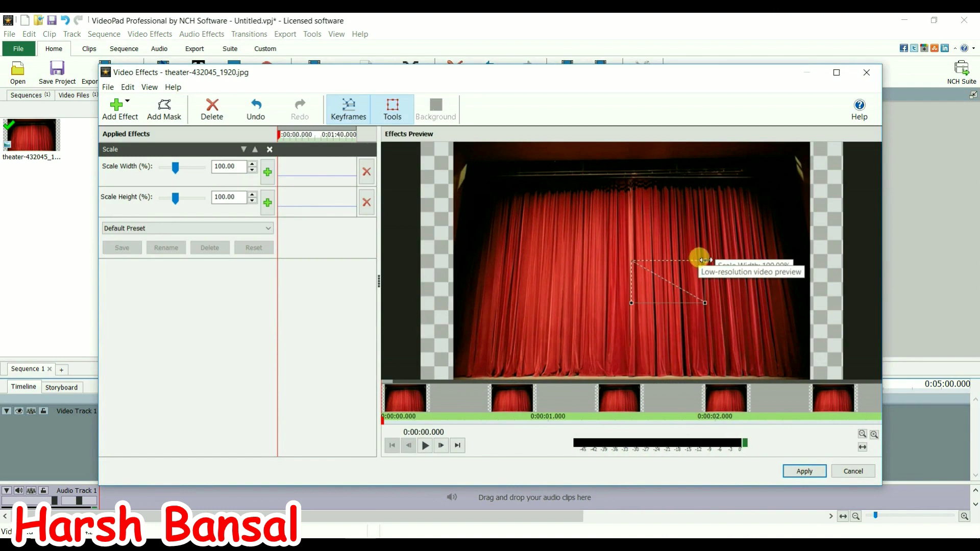
pyautogui.moveTo(702, 263); pyautogui.dragTo(719, 260)
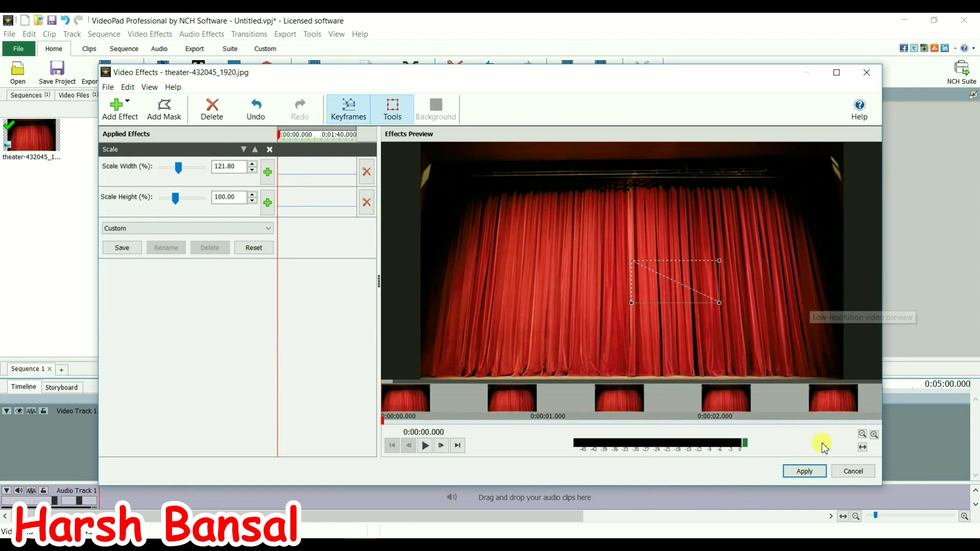
pyautogui.click(805, 472)
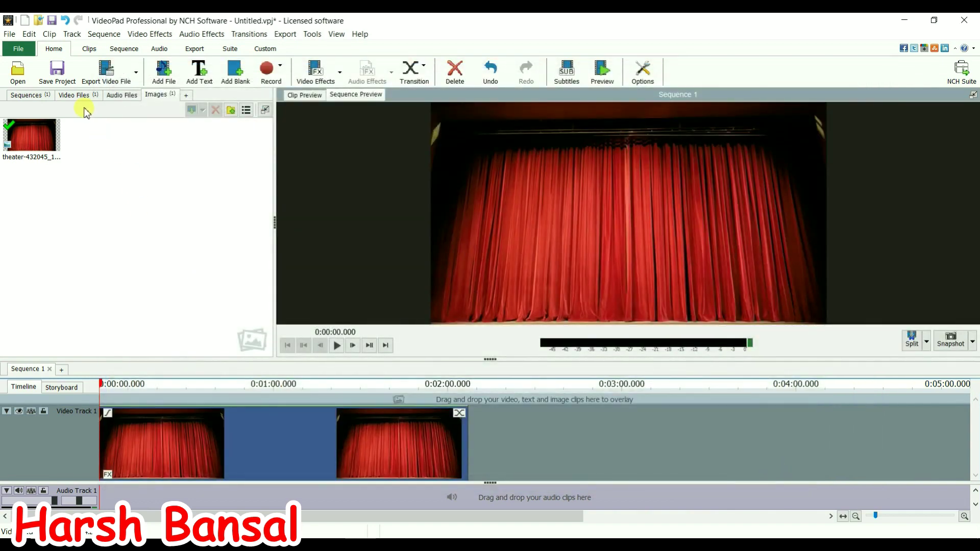
# Load Untitled.flv in the clip preview and set its start point at 0:01:41.077
pyautogui.click(75, 95)
pyautogui.click(31, 135)
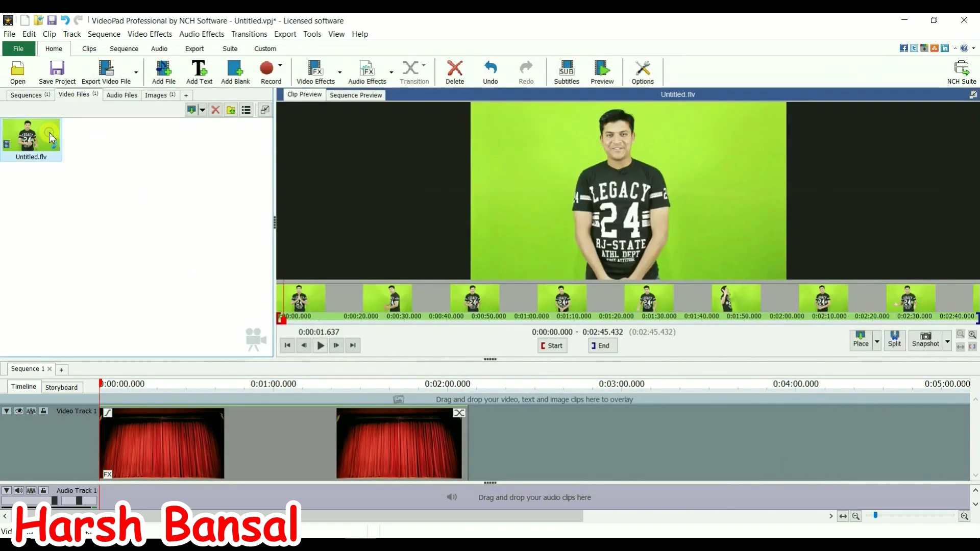
pyautogui.click(717, 306)
pyautogui.moveTo(717, 305); pyautogui.dragTo(699, 299)
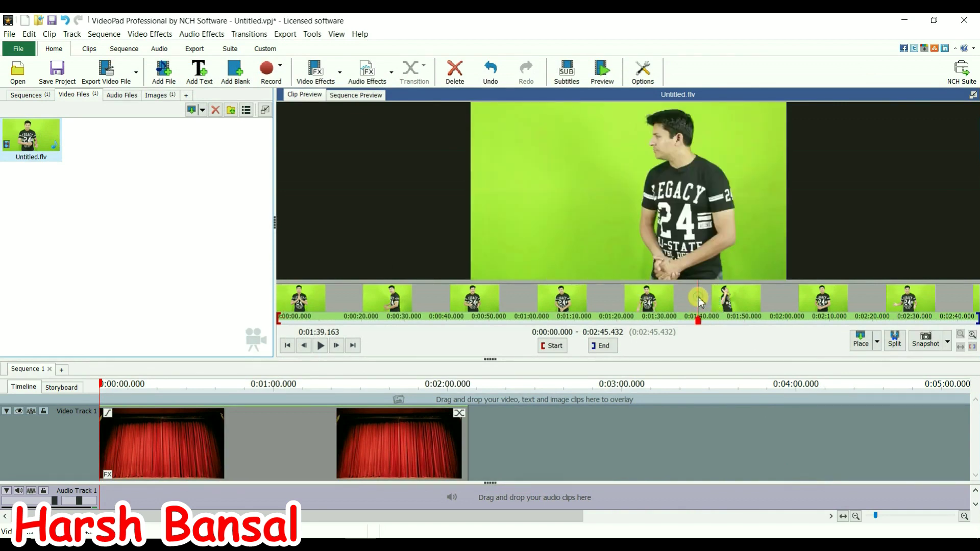
pyautogui.click(321, 345)
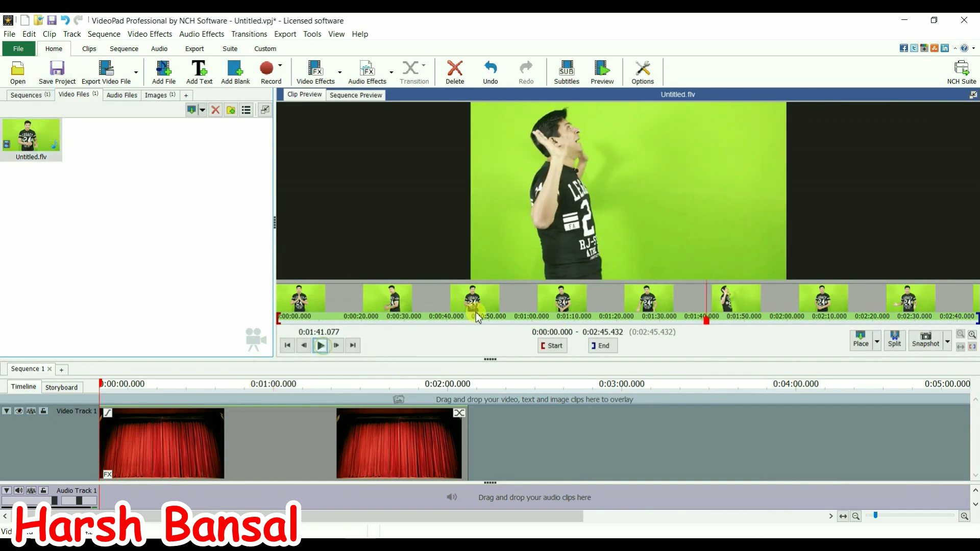
pyautogui.click(563, 347)
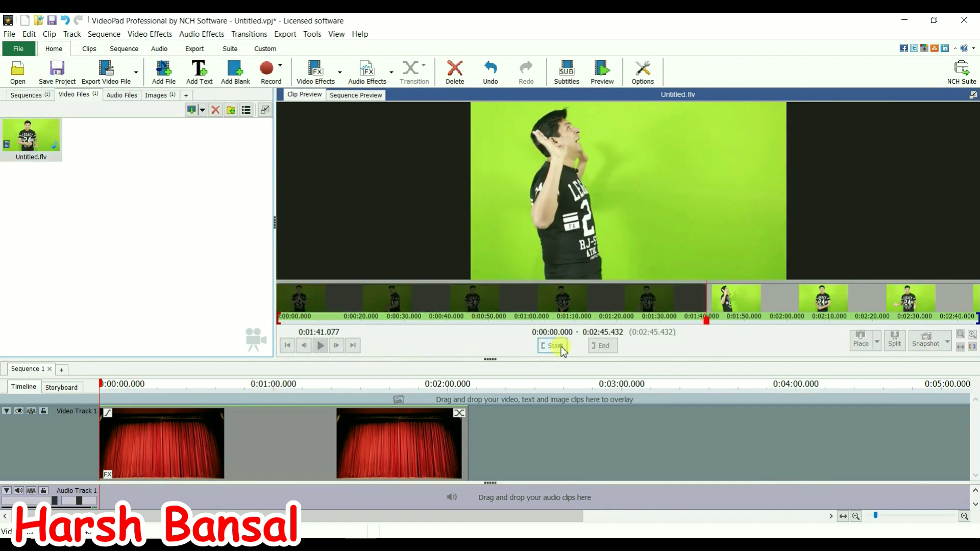
# Mark the end at 0:01:44.961 and overlay that portion onto the sequence at the playhead
pyautogui.click(319, 349)
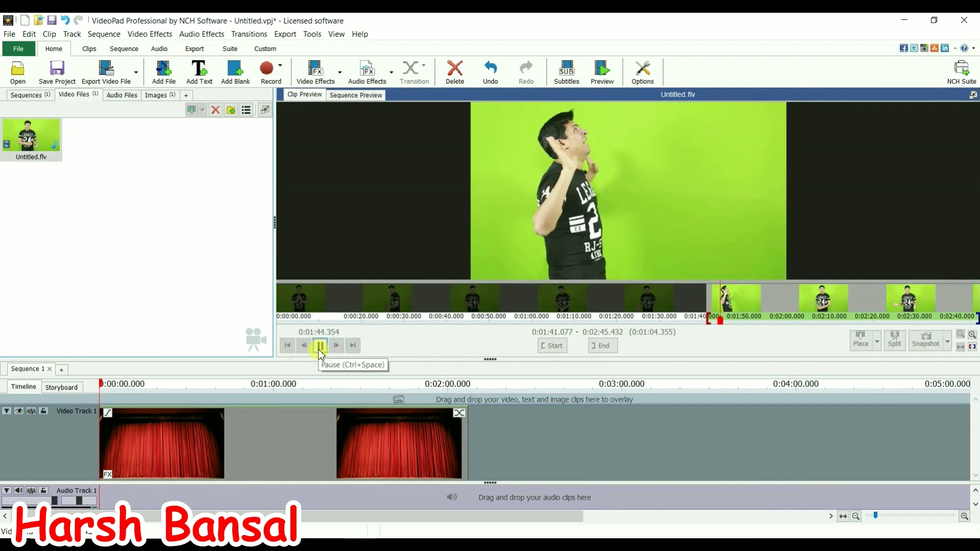
pyautogui.click(319, 349)
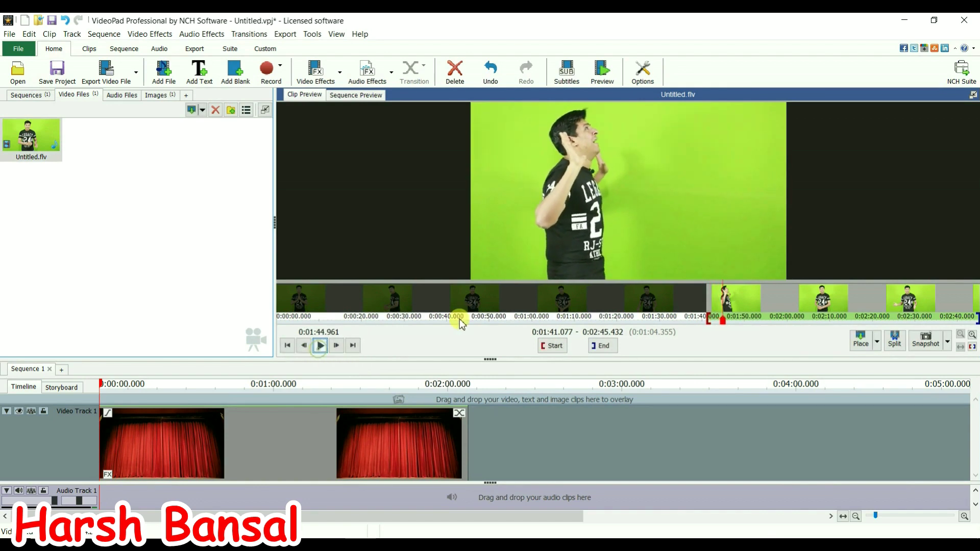
pyautogui.click(607, 347)
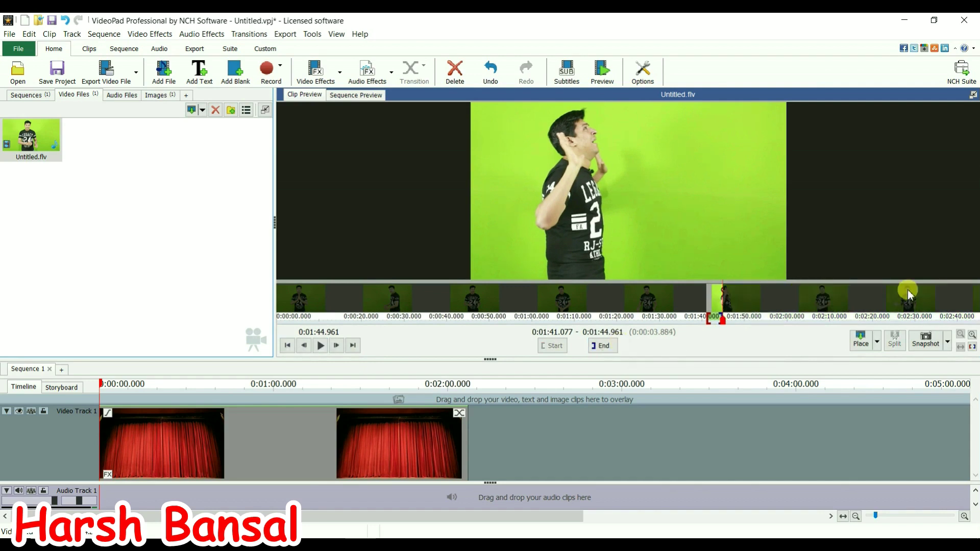
pyautogui.click(877, 343)
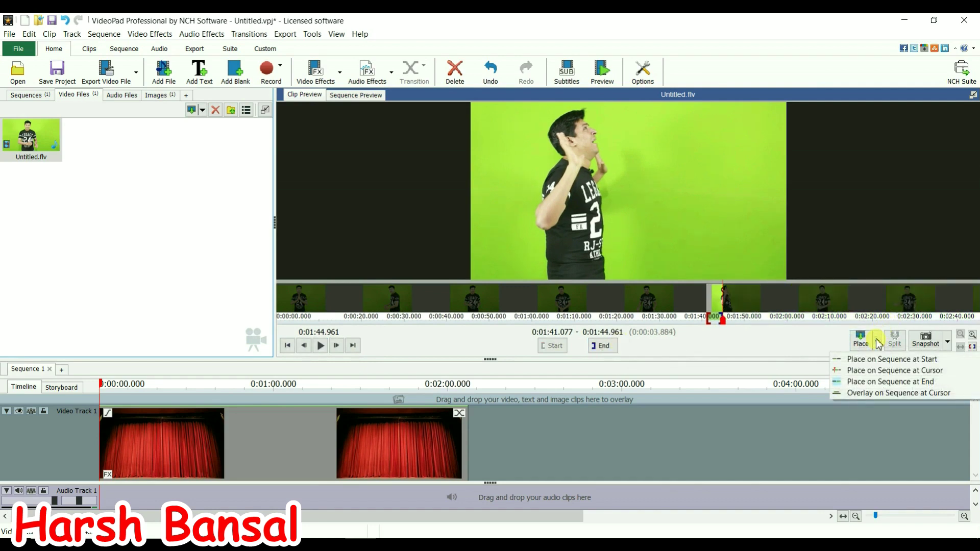
pyautogui.click(878, 398)
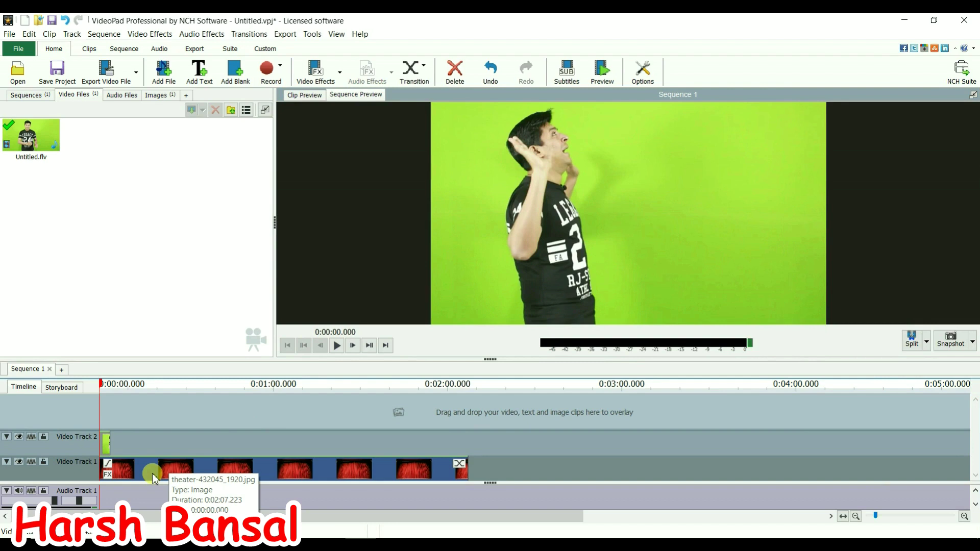
# Add a Green Screen effect to the Video Track 2 clip, sampling the green backdrop as key colour
pyautogui.click(105, 445)
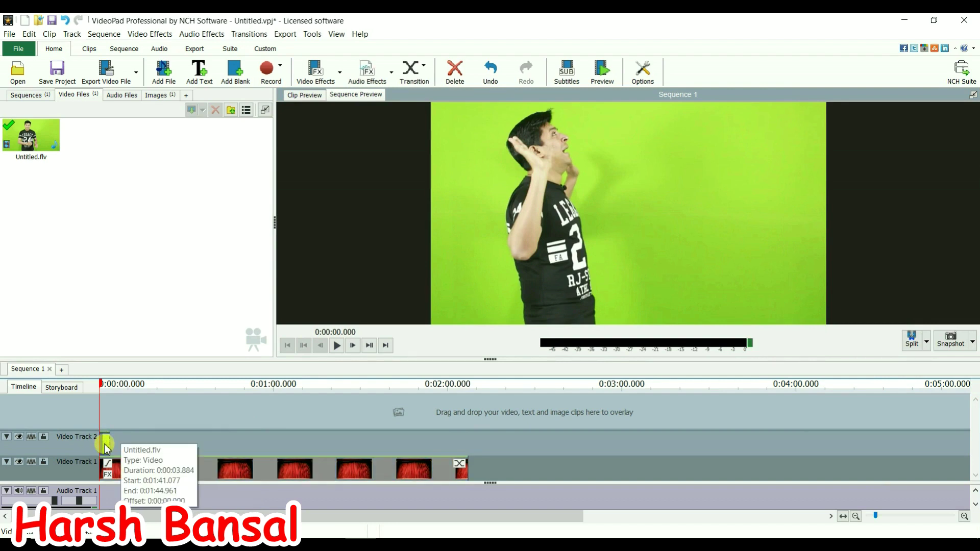
pyautogui.rightClick(105, 445)
pyautogui.click(132, 401)
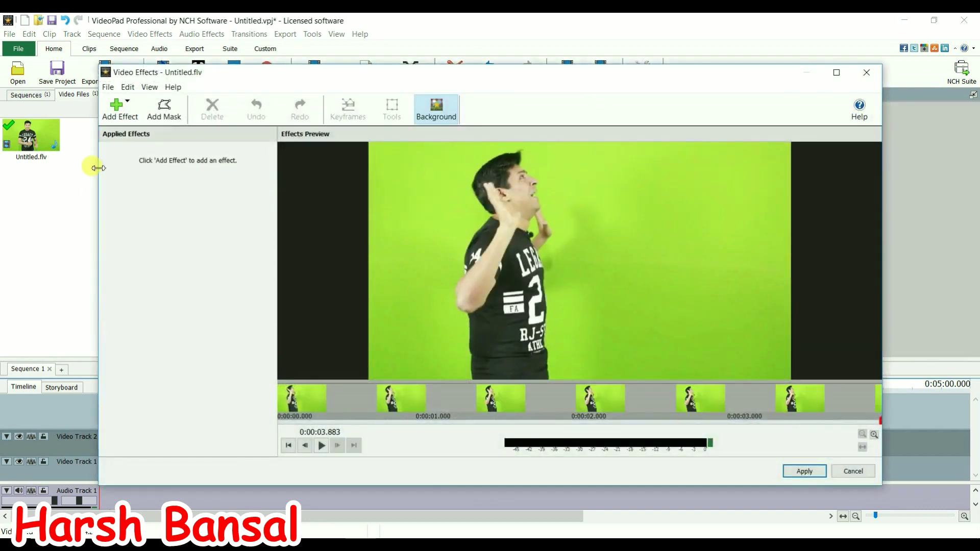
pyautogui.click(113, 109)
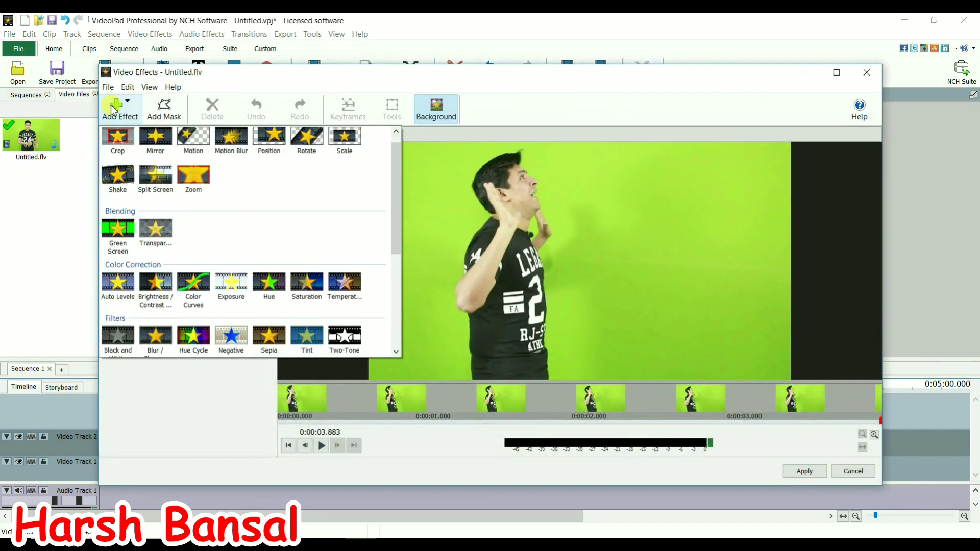
pyautogui.click(117, 233)
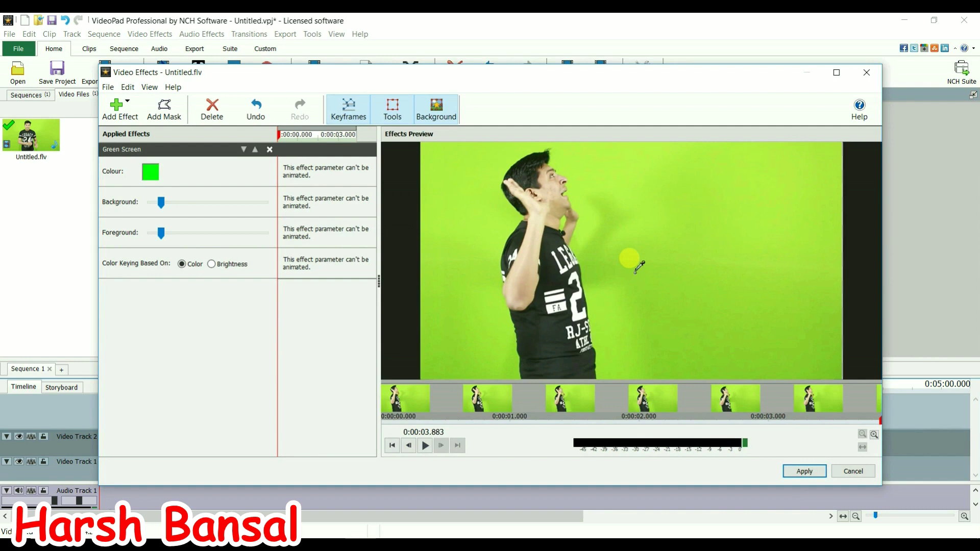
pyautogui.click(634, 271)
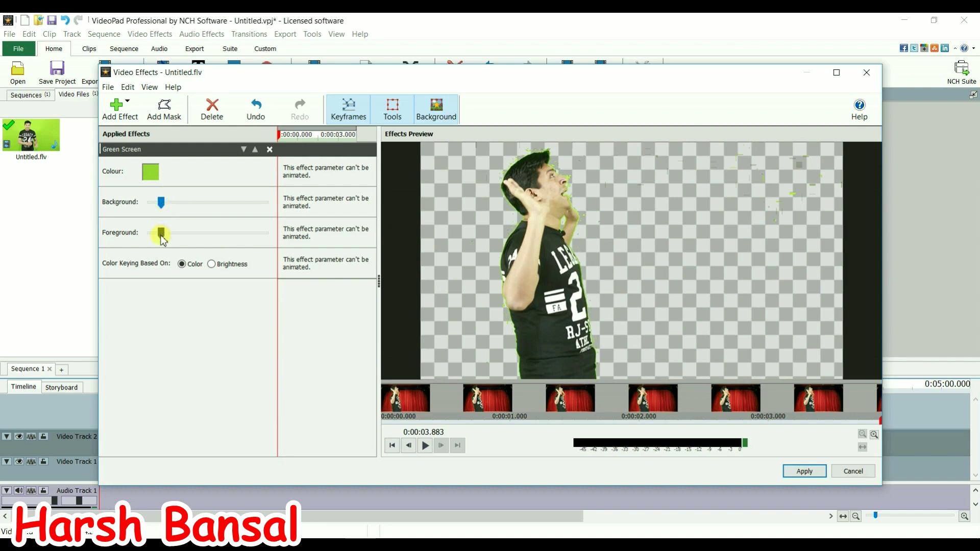
# Tune the Foreground and Background keying sliders and apply the Green Screen effect
pyautogui.moveTo(171, 237); pyautogui.dragTo(191, 235)
pyautogui.moveTo(210, 234)
pyautogui.mouseDown()
pyautogui.moveTo(249, 232)
pyautogui.moveTo(218, 232)
pyautogui.mouseUp()
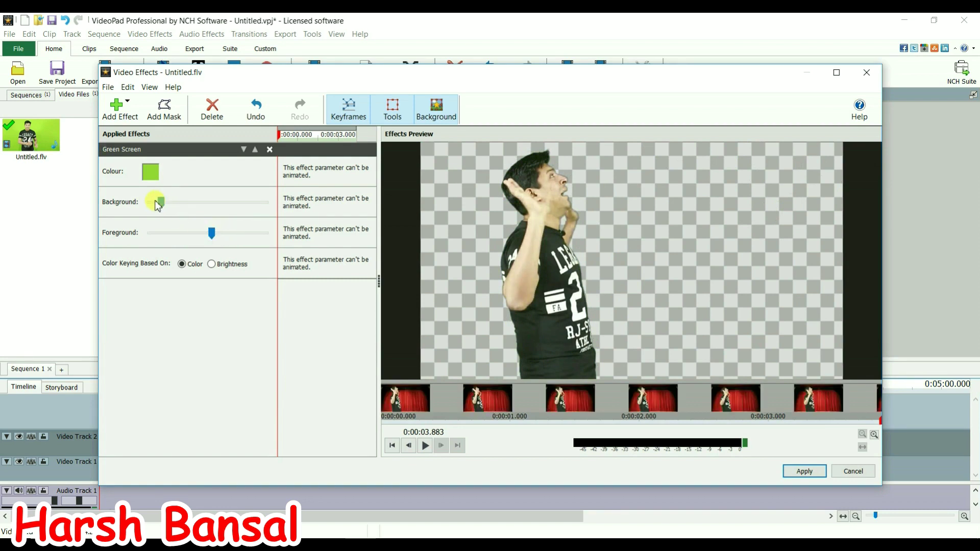
pyautogui.moveTo(160, 203); pyautogui.dragTo(173, 203)
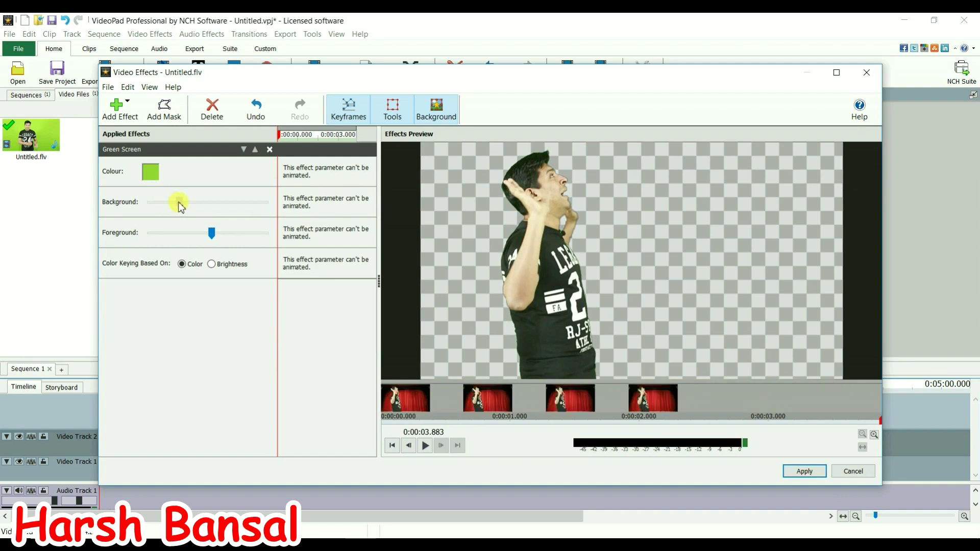
pyautogui.moveTo(180, 204); pyautogui.dragTo(183, 205)
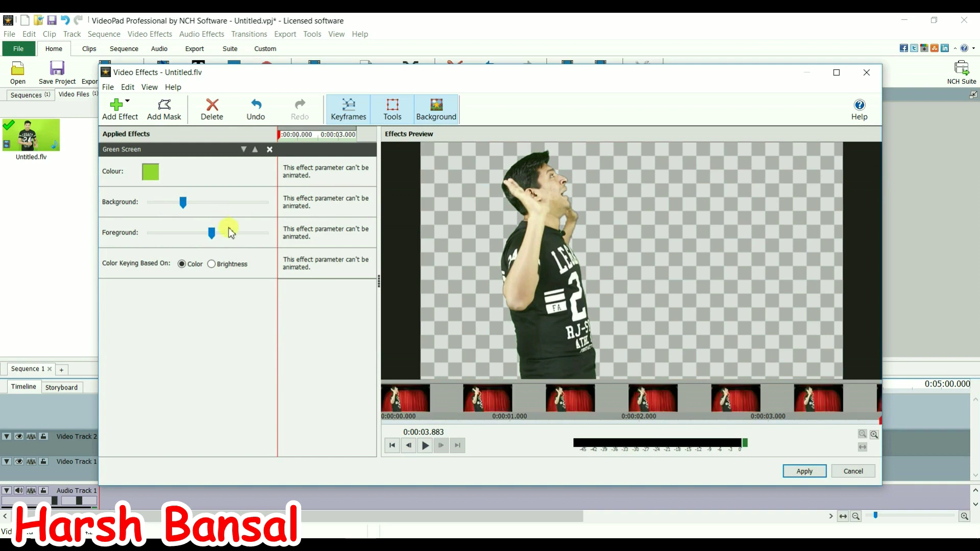
pyautogui.moveTo(209, 235); pyautogui.dragTo(202, 236)
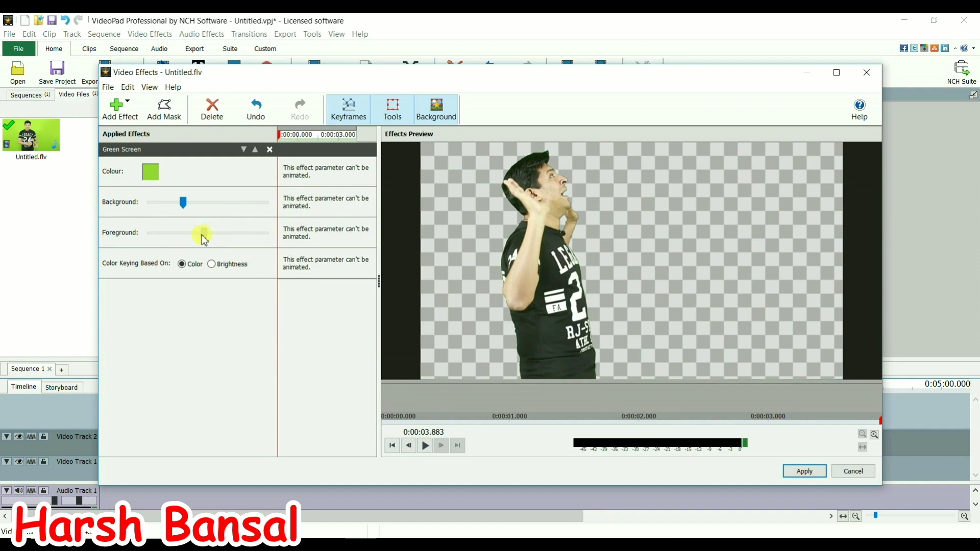
pyautogui.click(801, 472)
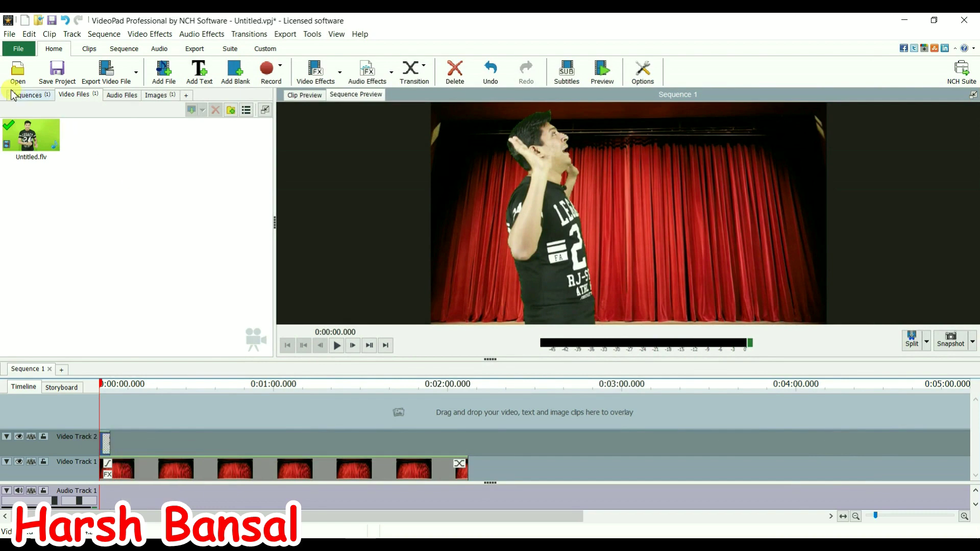
pyautogui.click(17, 71)
# Import Untitled (1).flv and overlay its 0:01:51.528 to 0:01:57.133 portion onto a new track
pyautogui.doubleClick(422, 133)
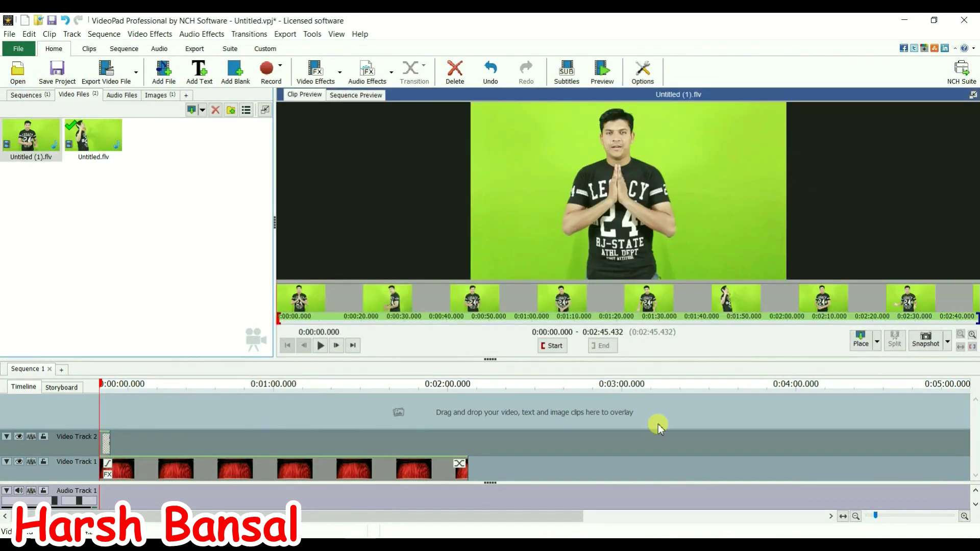
pyautogui.moveTo(781, 299); pyautogui.dragTo(751, 304)
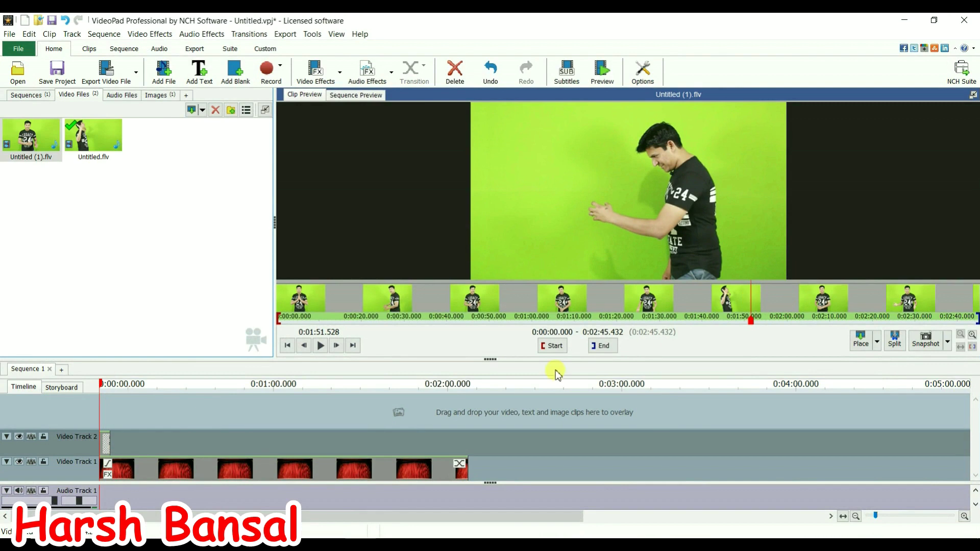
pyautogui.click(551, 346)
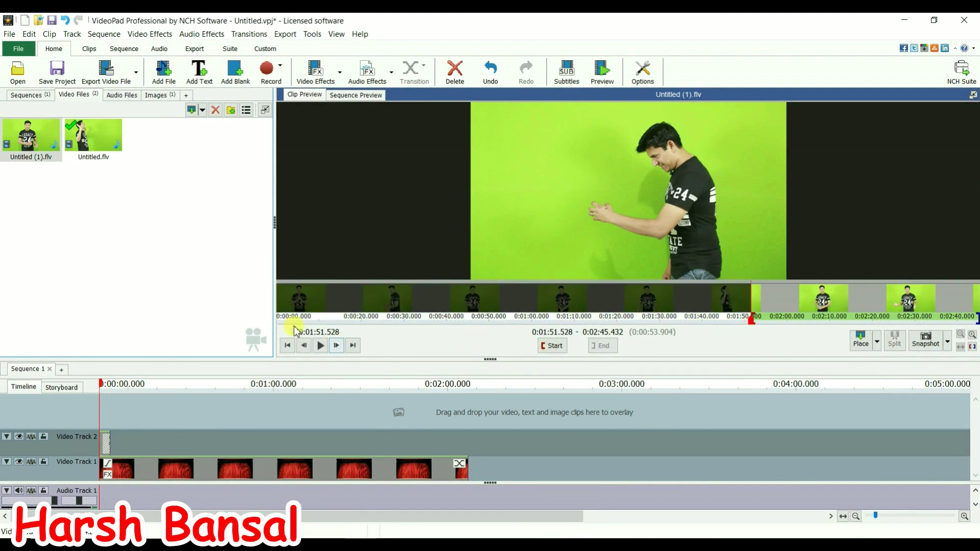
pyautogui.click(320, 347)
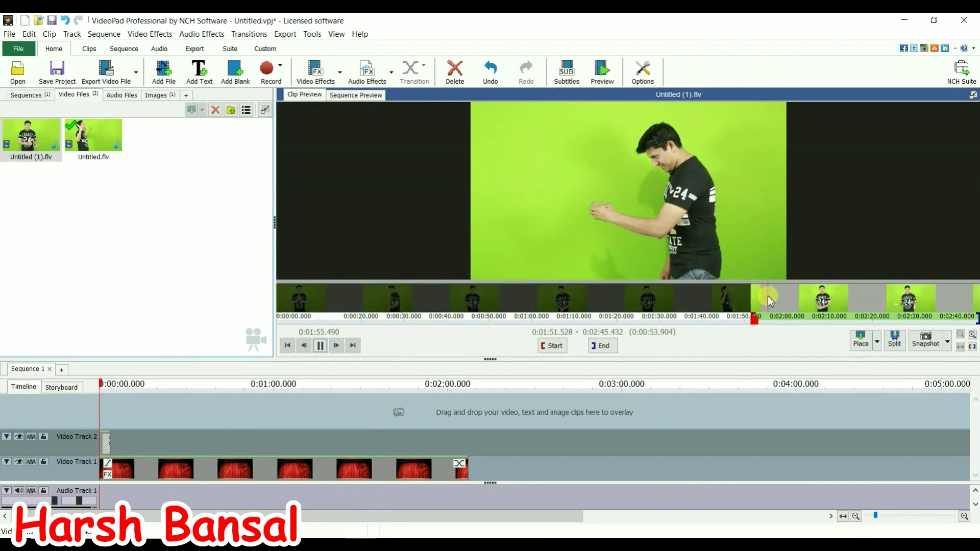
pyautogui.click(320, 346)
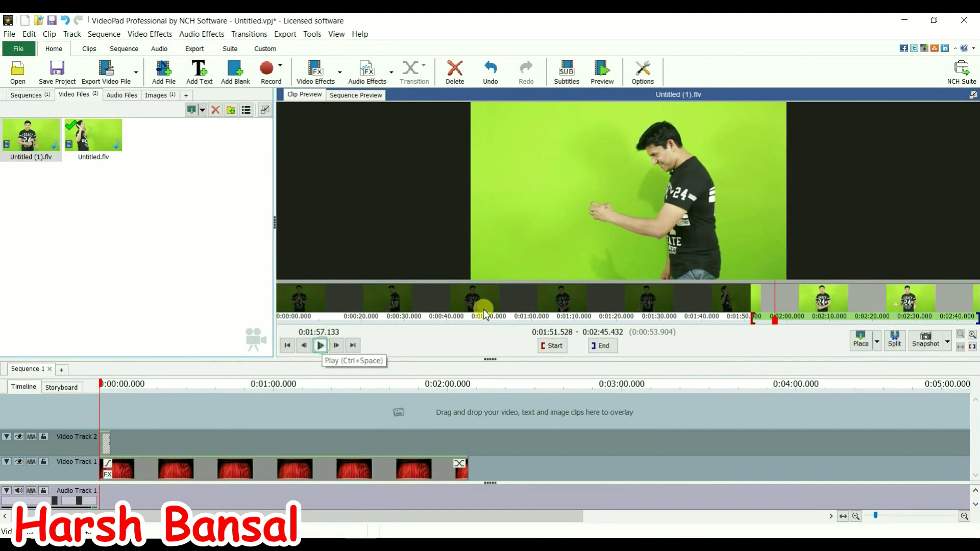
pyautogui.click(603, 346)
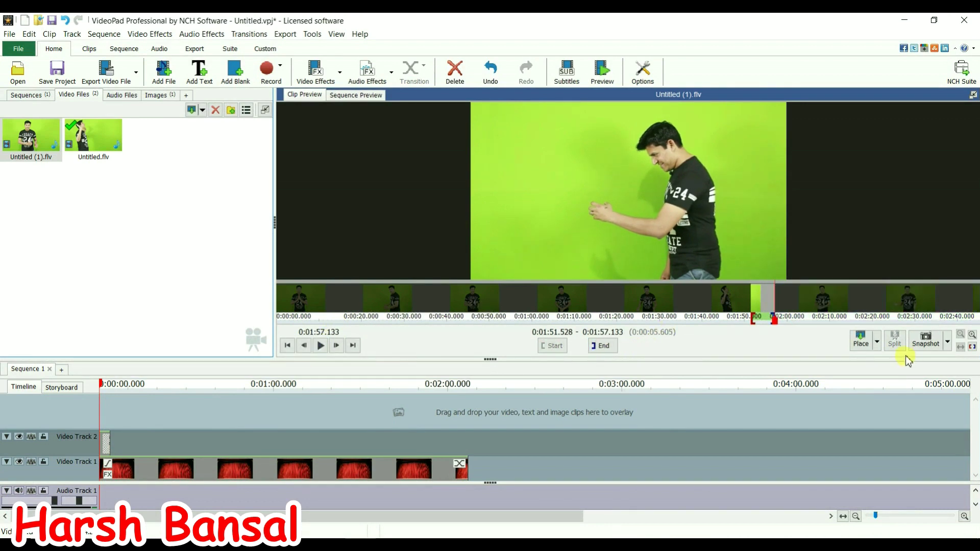
pyautogui.click(878, 341)
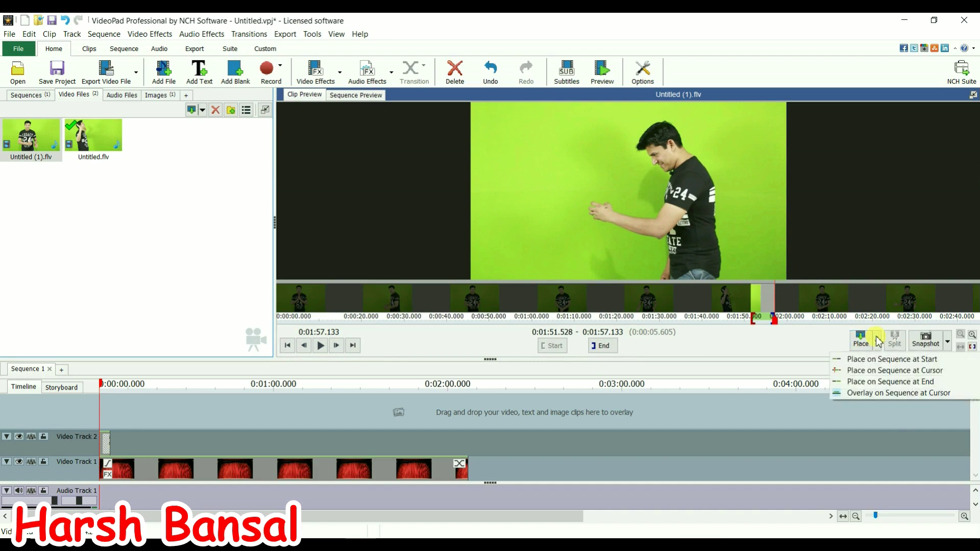
pyautogui.click(871, 393)
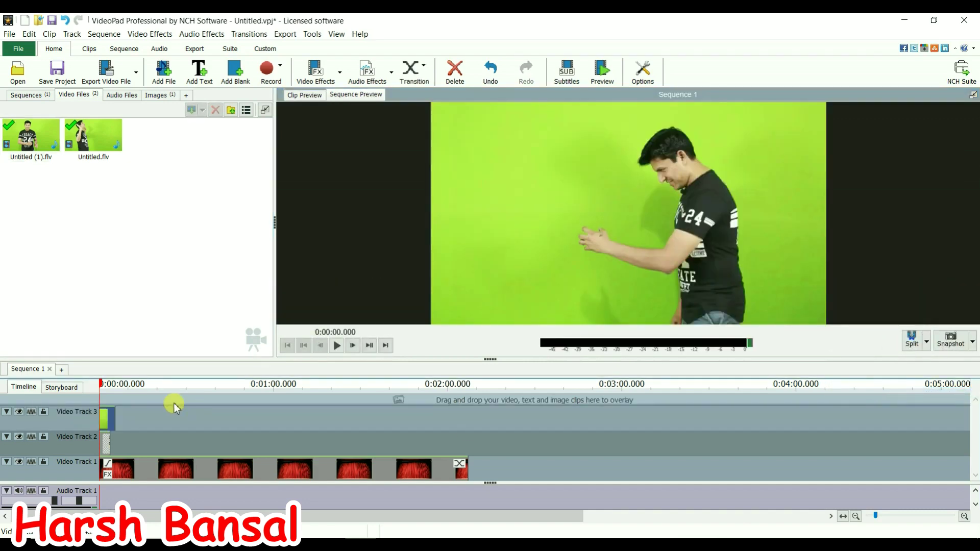
# Reposition the Video Track 3 clip and open its Video Effects settings
pyautogui.click(105, 448)
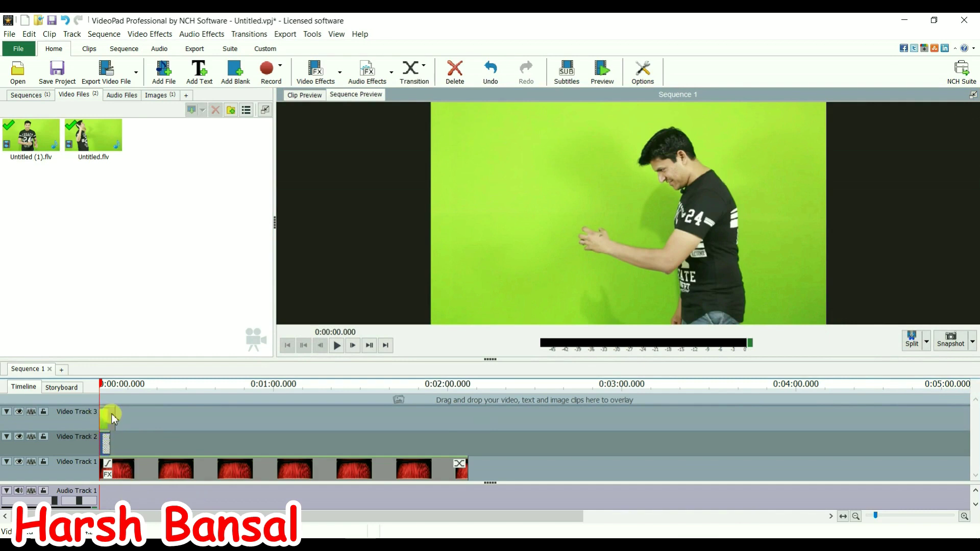
pyautogui.moveTo(105, 414); pyautogui.dragTo(104, 426)
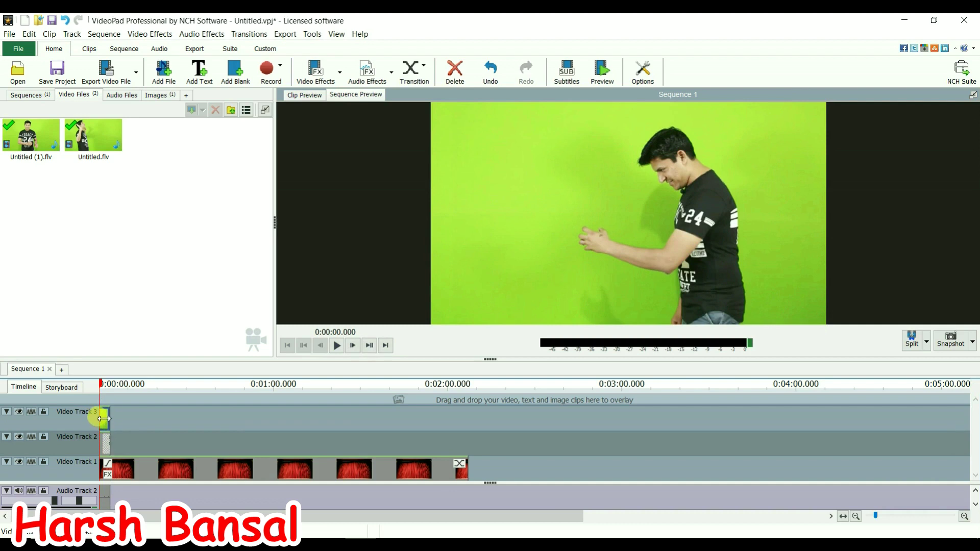
pyautogui.click(112, 434)
pyautogui.click(106, 424)
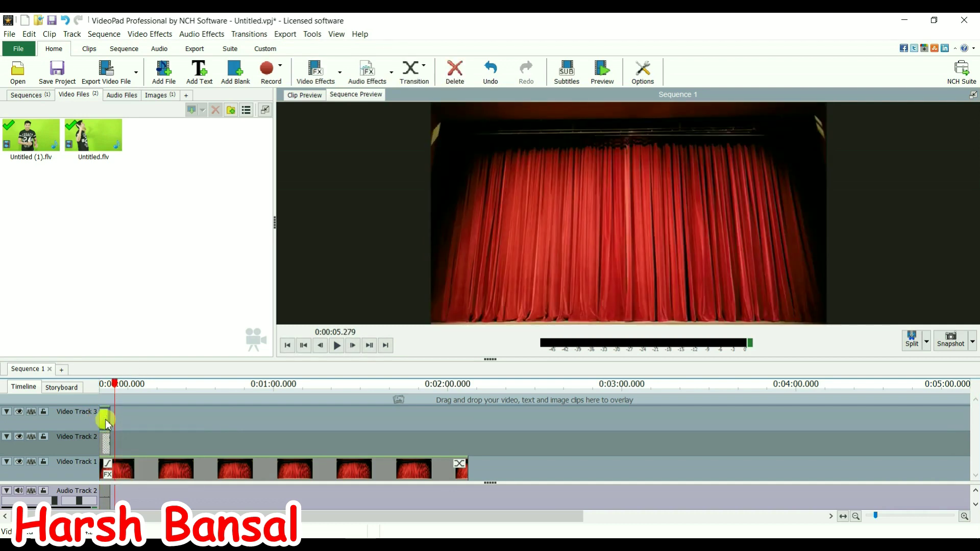
pyautogui.rightClick(105, 424)
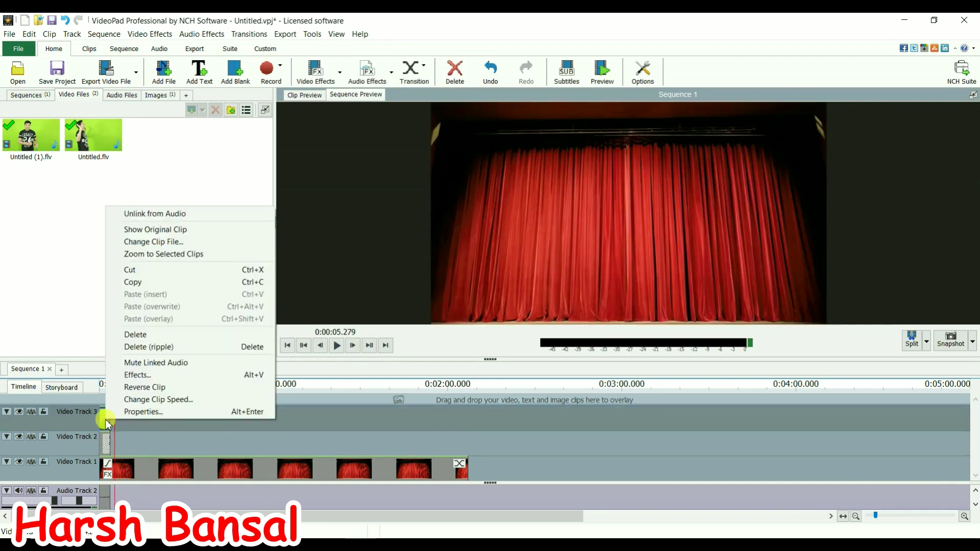
pyautogui.click(149, 374)
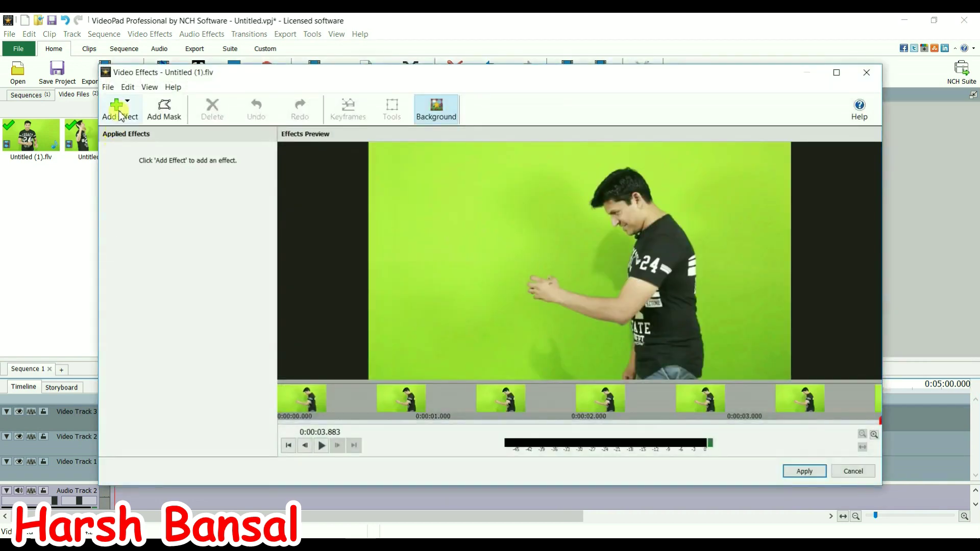
# Add a Green Screen effect keyed to the sampled green, raising Foreground and Background thresholds, and apply
pyautogui.click(120, 113)
pyautogui.click(117, 230)
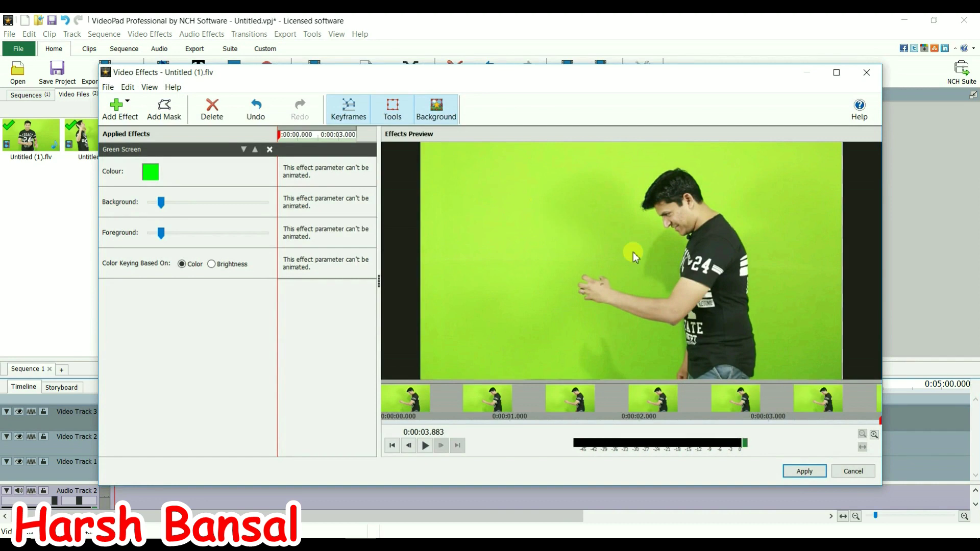
pyautogui.click(635, 253)
pyautogui.click(163, 233)
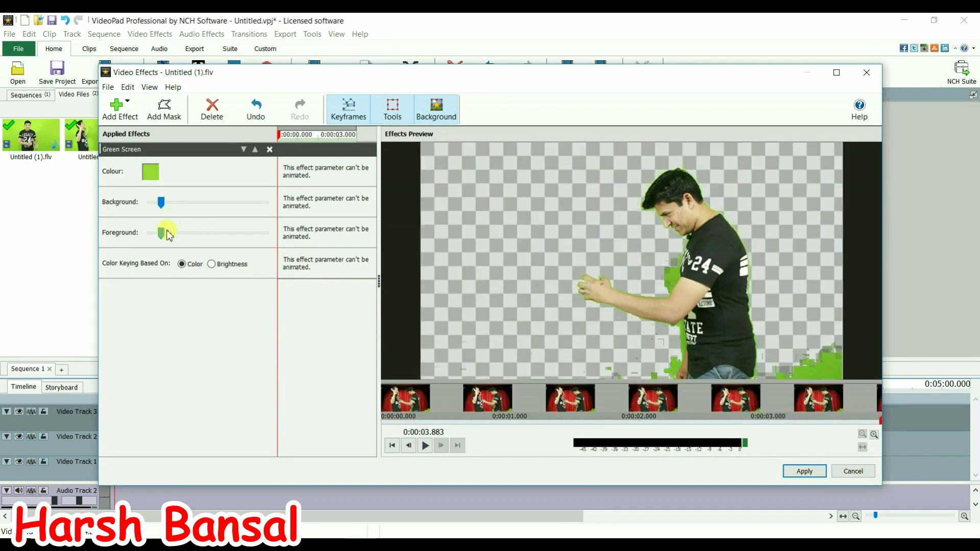
pyautogui.moveTo(162, 234); pyautogui.dragTo(209, 233)
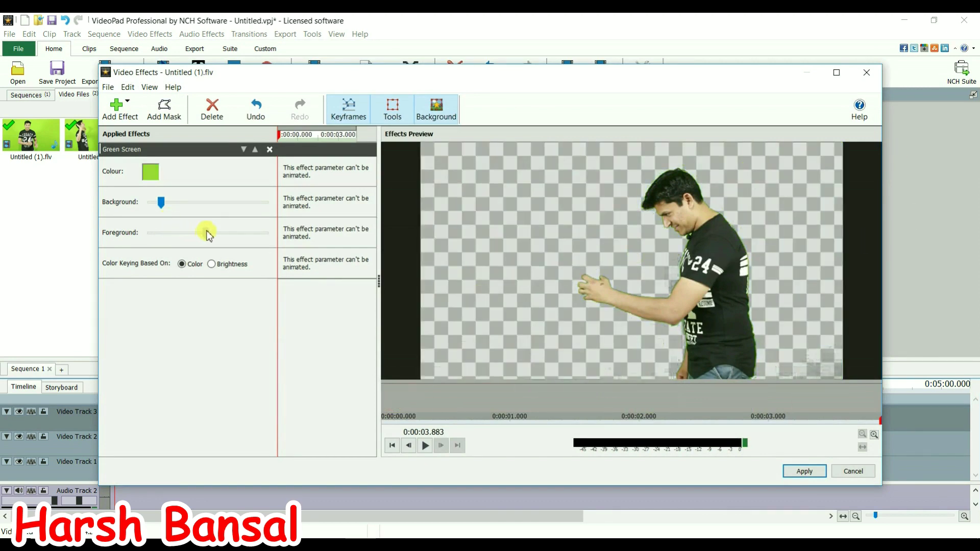
pyautogui.click(172, 206)
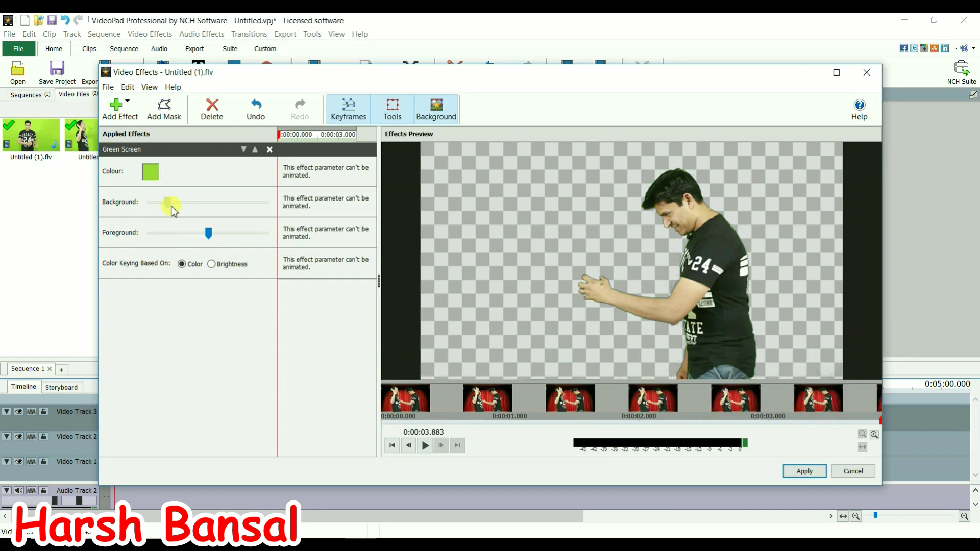
pyautogui.moveTo(189, 208); pyautogui.dragTo(198, 203)
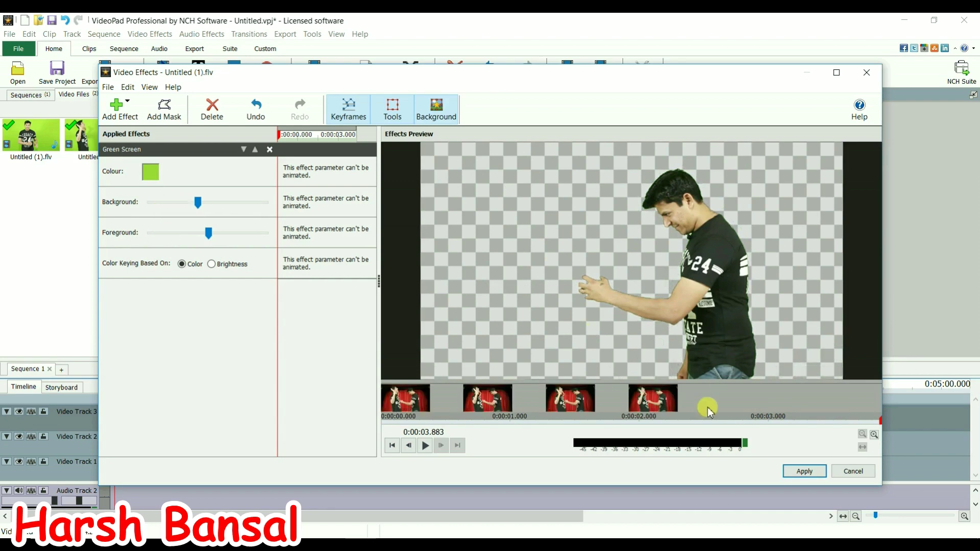
pyautogui.click(802, 471)
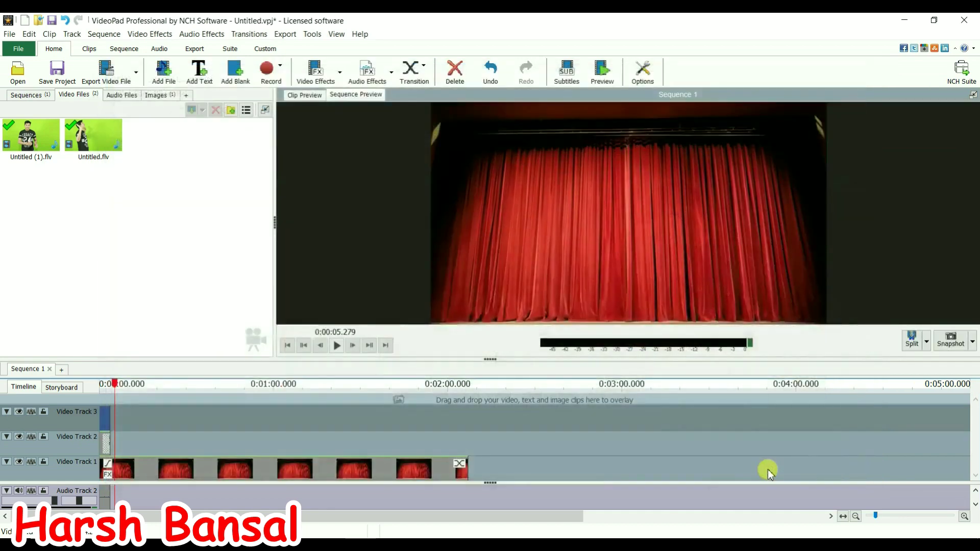
pyautogui.click(102, 387)
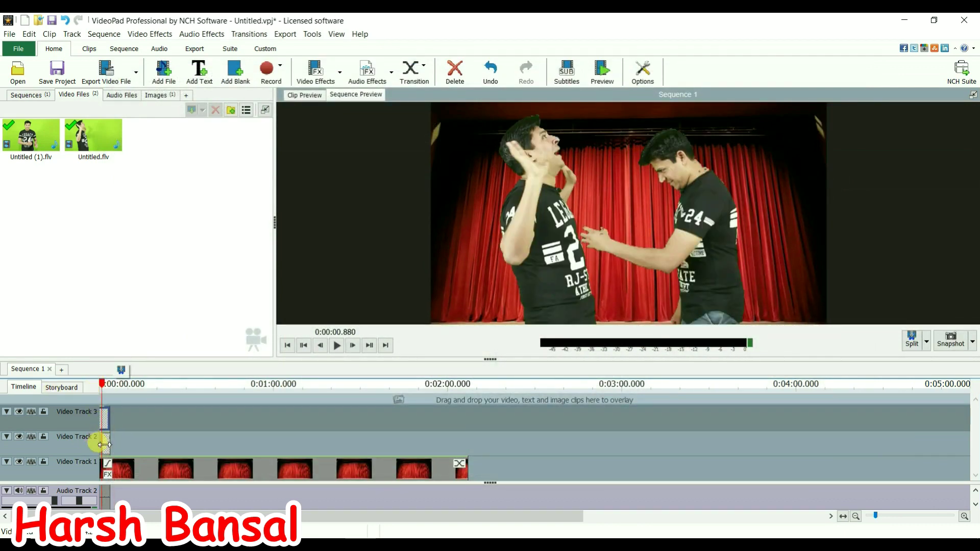
# Add a Scale effect to the Video Track 2 clip with width and height 35%
pyautogui.rightClick(107, 445)
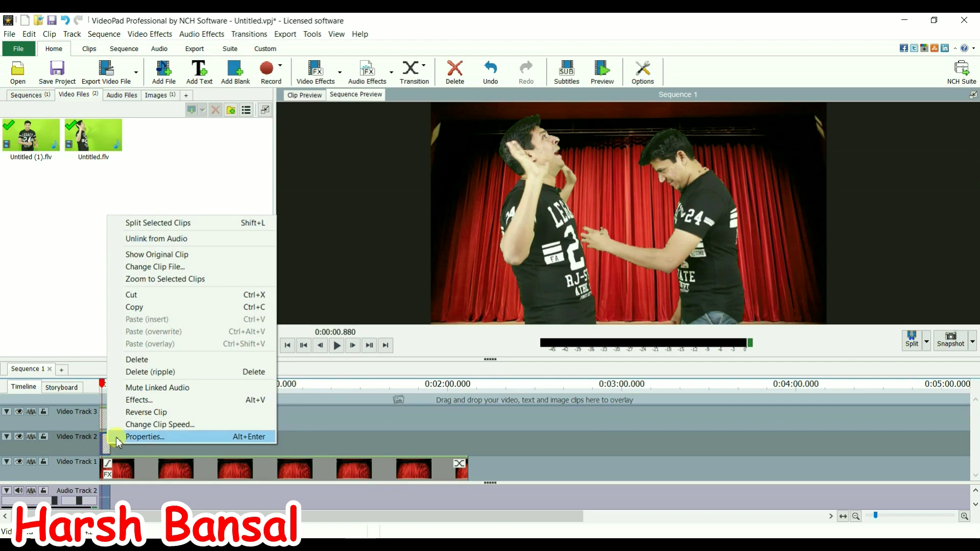
pyautogui.click(149, 402)
pyautogui.click(118, 107)
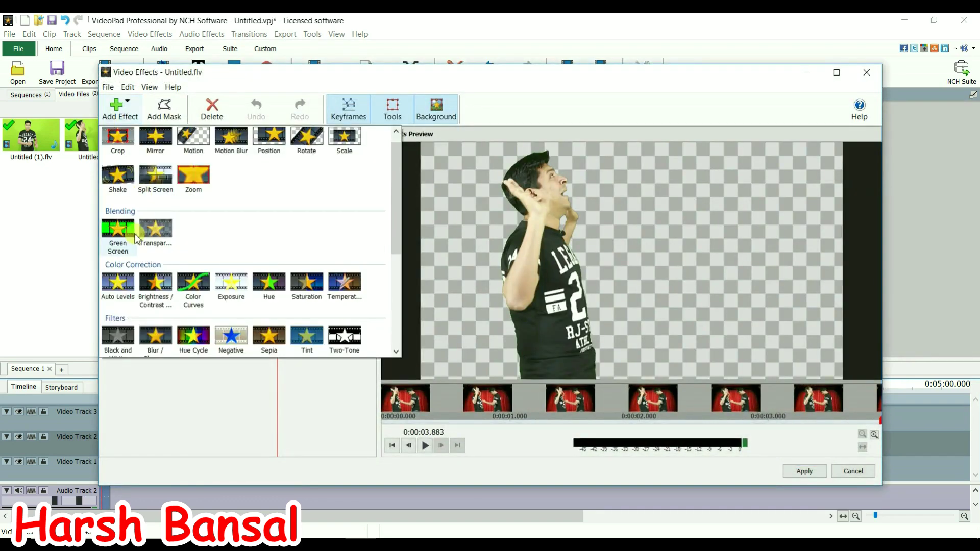
pyautogui.click(344, 136)
pyautogui.doubleClick(238, 168)
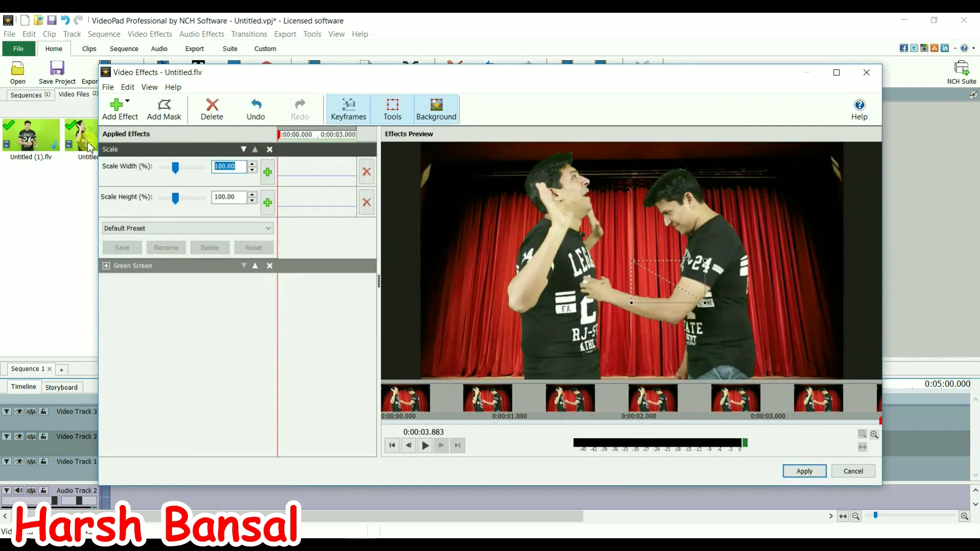
pyautogui.write('35')
pyautogui.doubleClick(229, 197)
pyautogui.write('35')
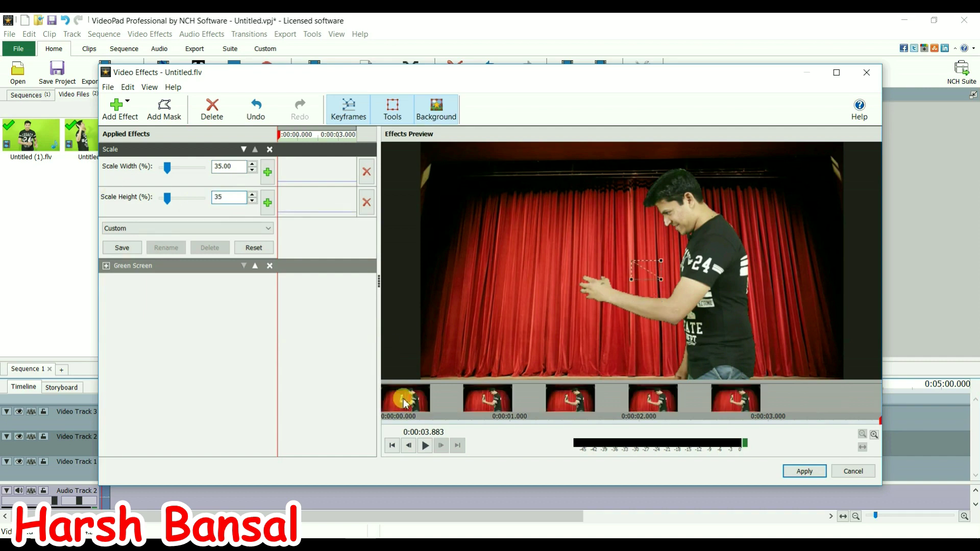
pyautogui.press('Return')
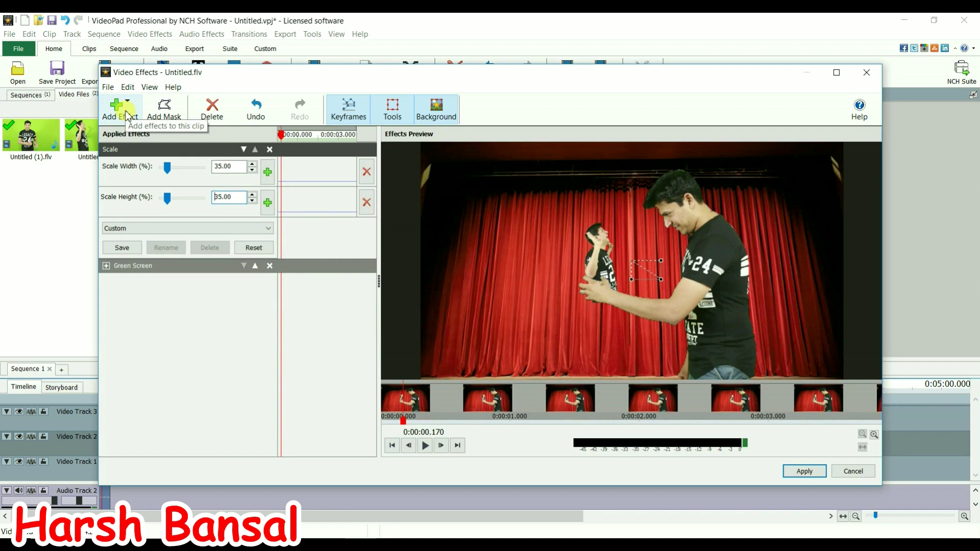
# Add a Position effect moving the small figure slightly up and left, and apply
pyautogui.click(127, 114)
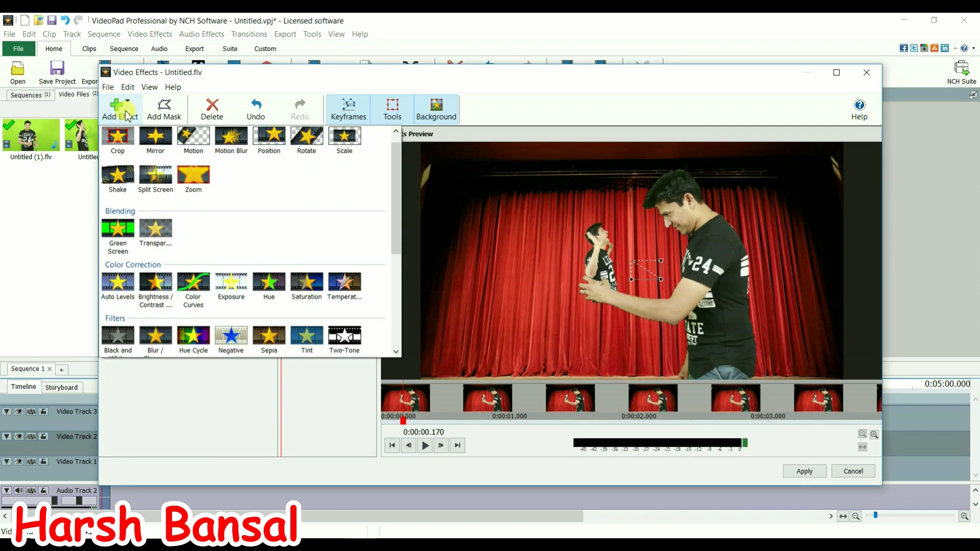
pyautogui.click(269, 136)
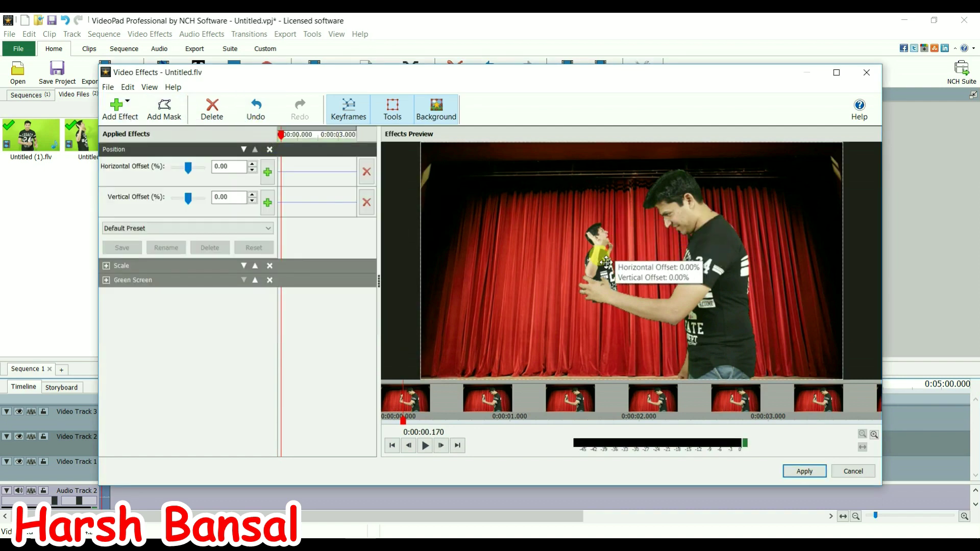
pyautogui.moveTo(606, 263); pyautogui.dragTo(597, 256)
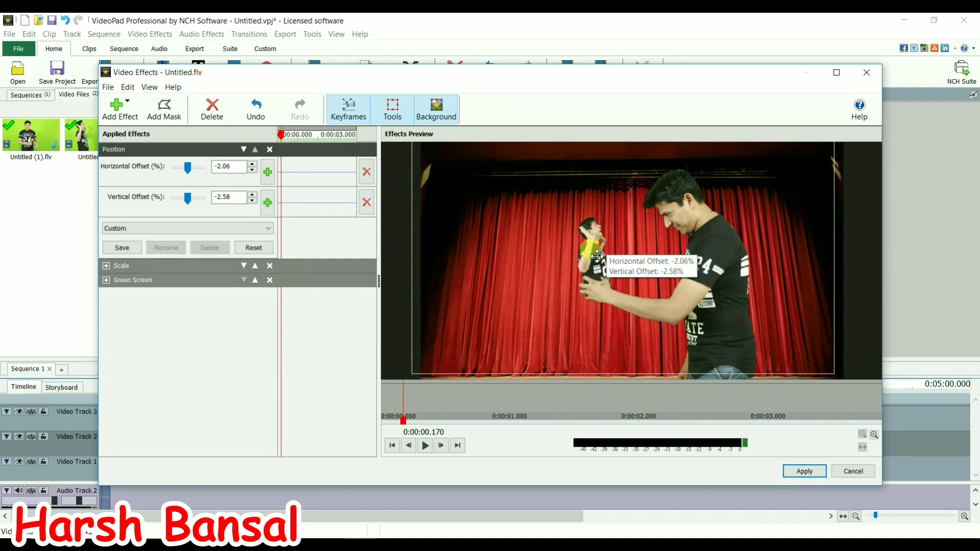
pyautogui.click(804, 472)
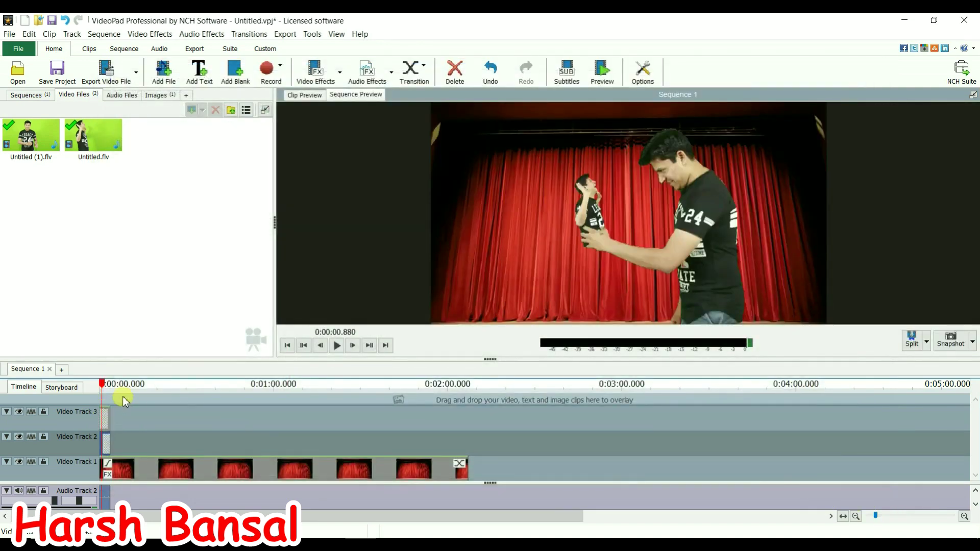
# Return the playhead to 0:00:00.000 and play the composite sequence from the start
pyautogui.moveTo(90, 395); pyautogui.dragTo(136, 409)
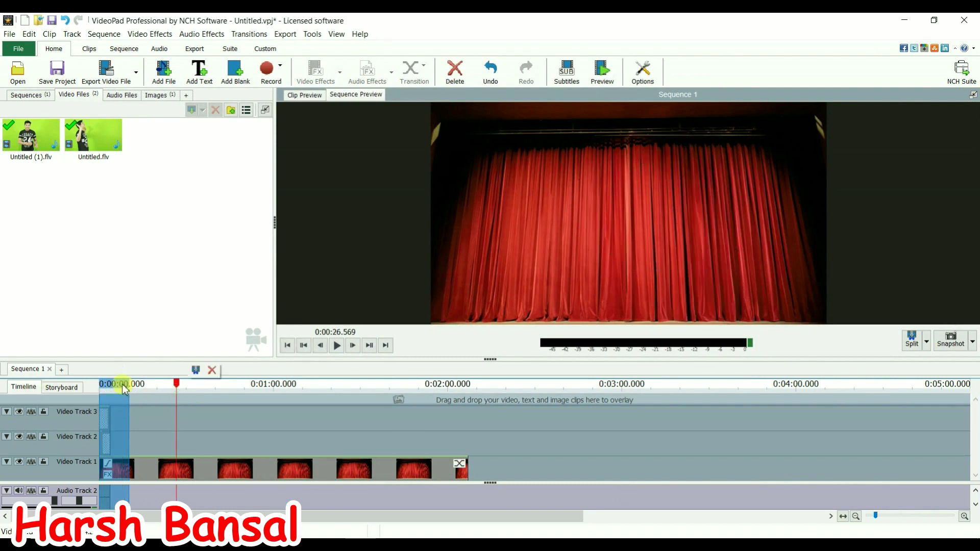
pyautogui.click(102, 382)
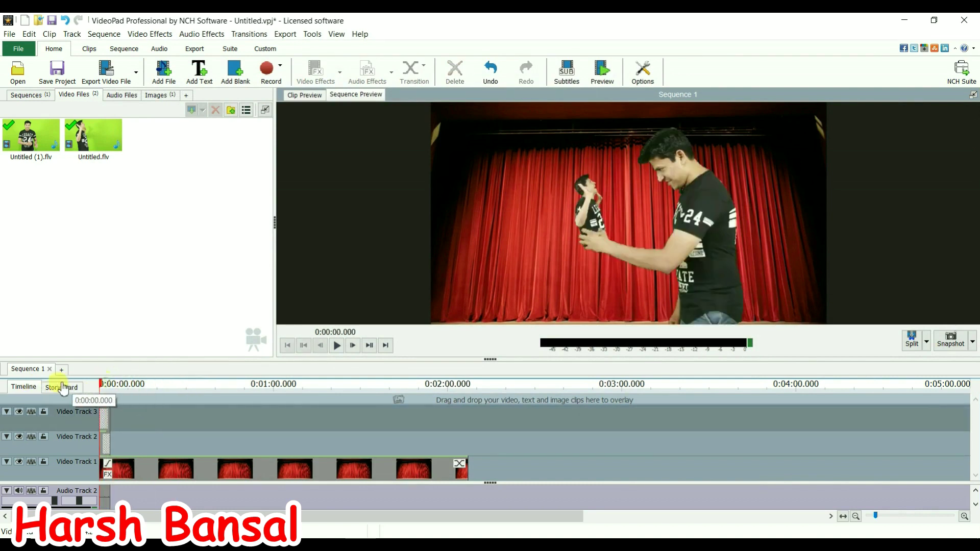
pyautogui.click(337, 346)
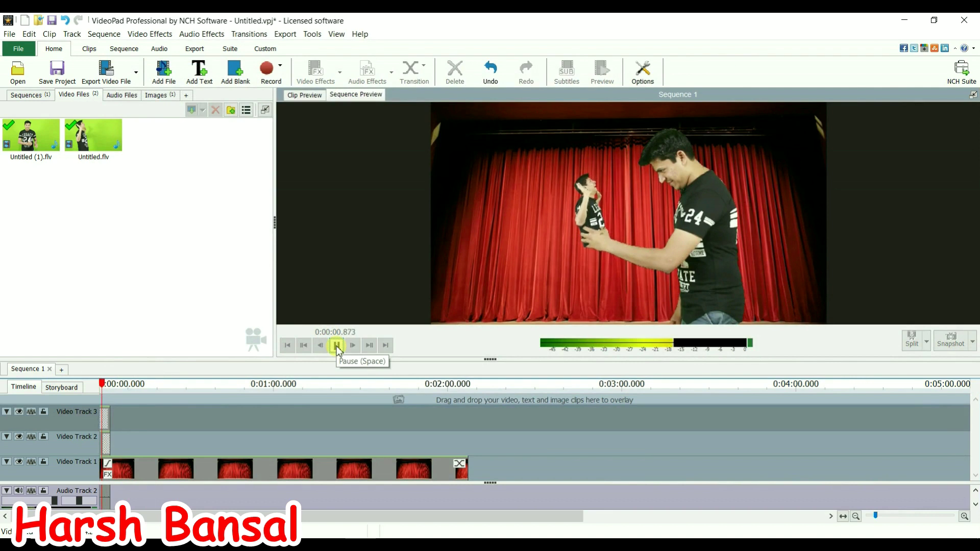